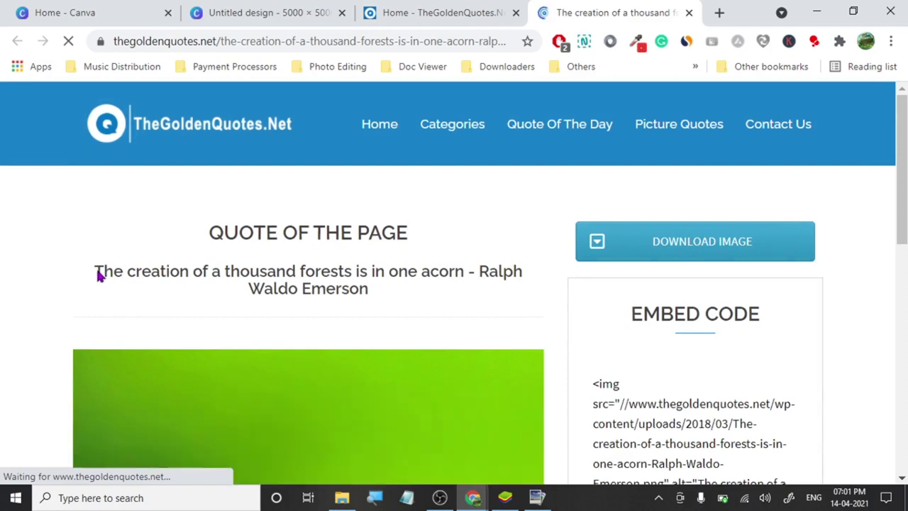
# - Copy the quote about a thousand forests in one acorn from the web page and switch to the untitled Canva design
pyautogui.moveTo(94, 271); pyautogui.dragTo(362, 294)
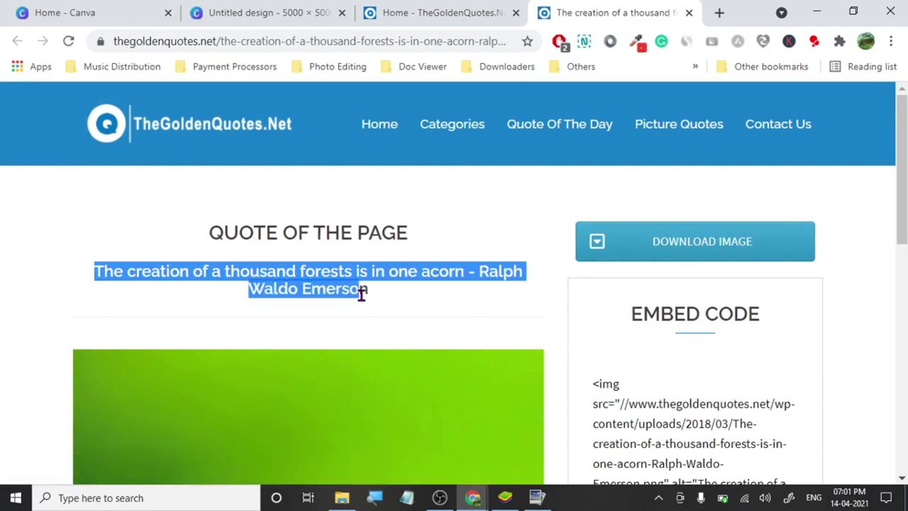
pyautogui.rightClick(348, 286)
pyautogui.click(365, 298)
pyautogui.click(256, 12)
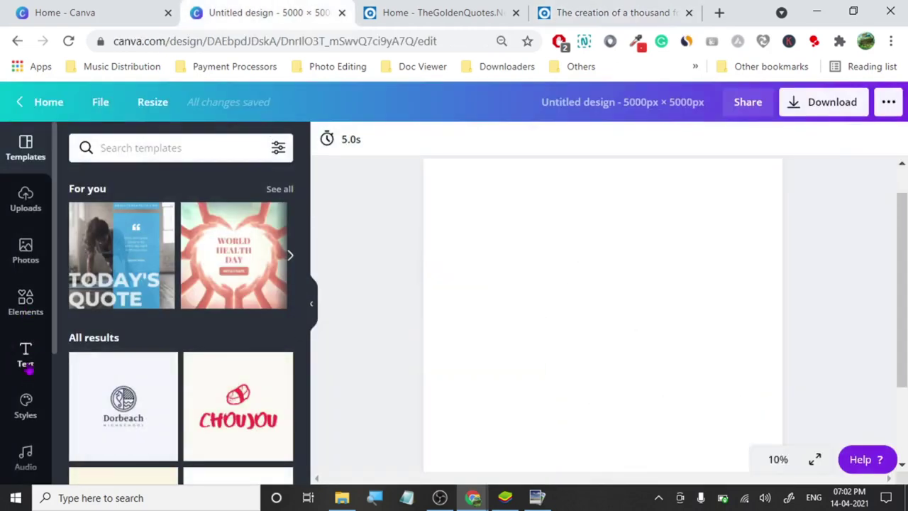
# - Add the "A GIFT just for you" font combination to the blank page and enlarge it to about 3,515 by 1,297 px
pyautogui.click(35, 357)
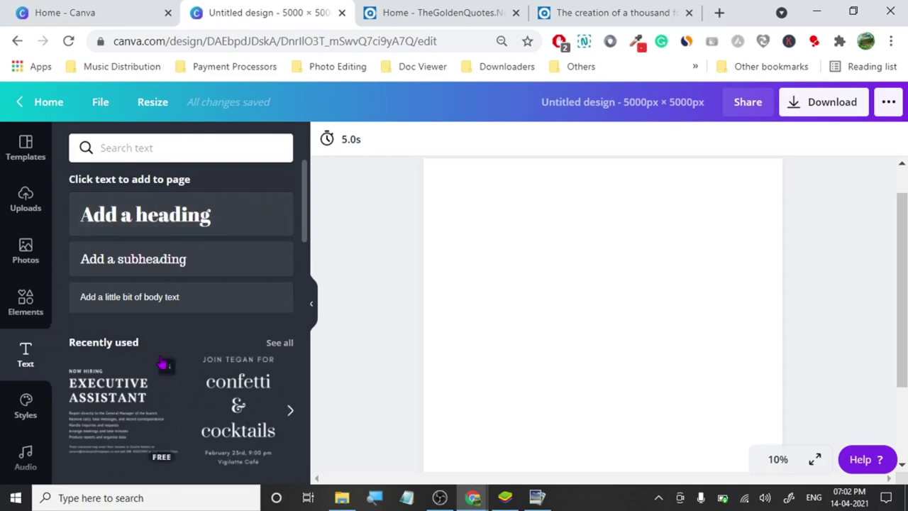
pyautogui.scroll(-1, 161, 362)
pyautogui.scroll(-6, 162, 363)
pyautogui.scroll(4, 162, 363)
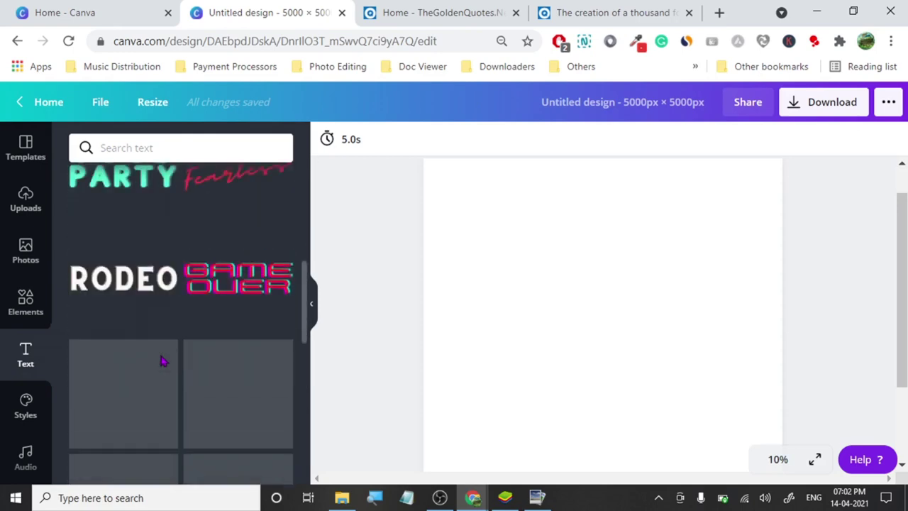
pyautogui.scroll(2, 162, 363)
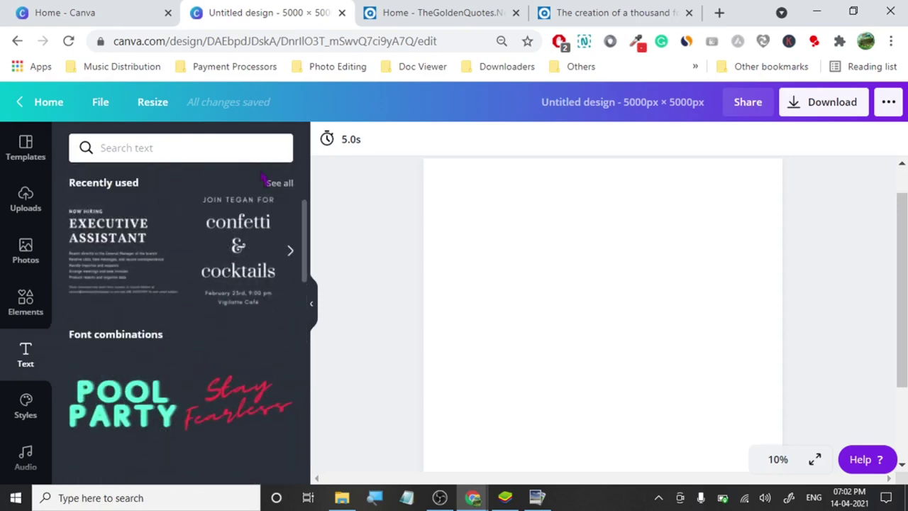
pyautogui.scroll(-10, 227, 359)
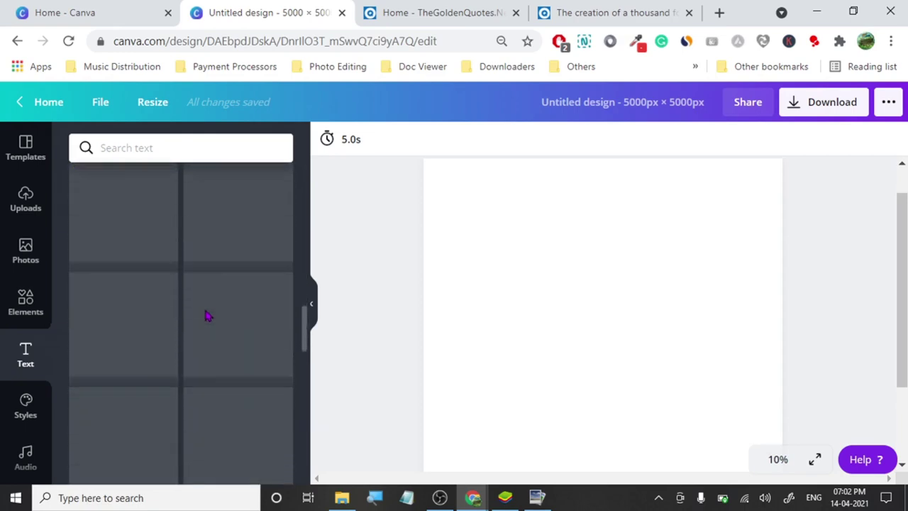
pyautogui.scroll(-3, 183, 308)
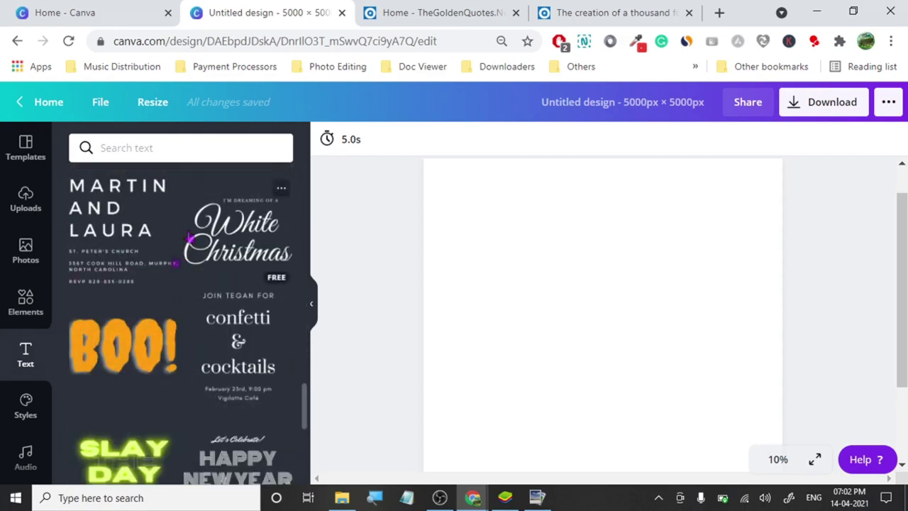
pyautogui.scroll(-6, 206, 284)
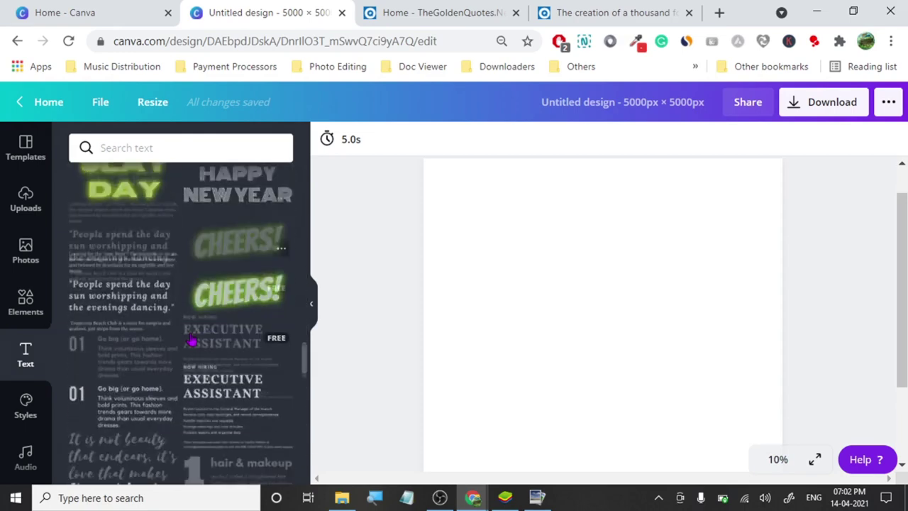
pyautogui.scroll(-2, 163, 364)
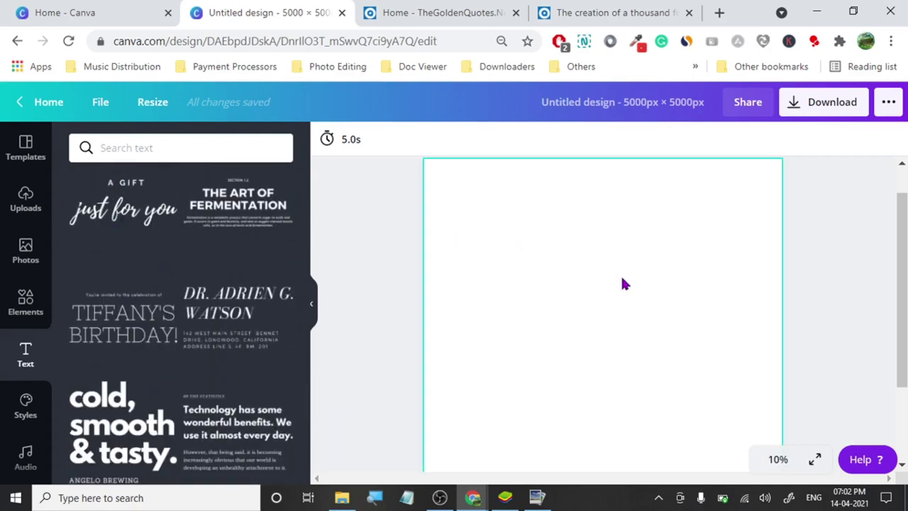
pyautogui.moveTo(574, 323); pyautogui.dragTo(479, 241)
pyautogui.moveTo(632, 349); pyautogui.dragTo(719, 410)
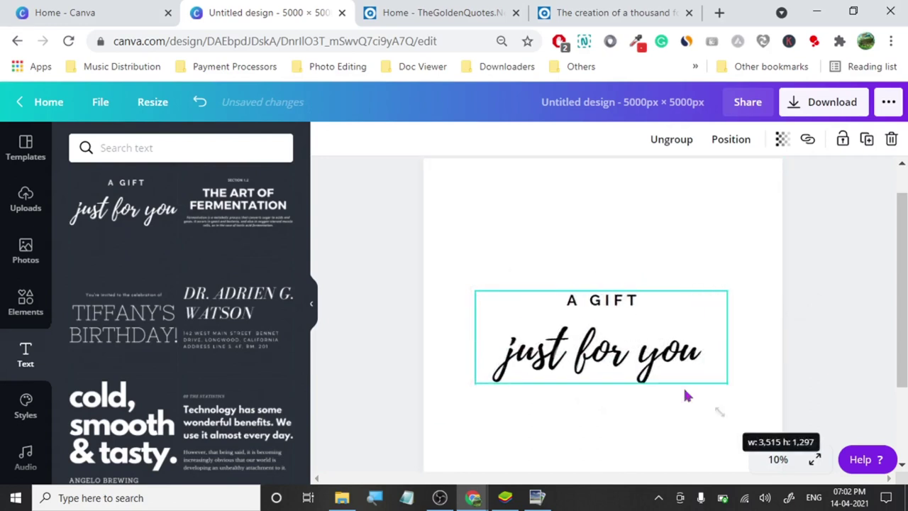
# - Extend the small heading above "just for you" to read "A GIFT OF JOY"
pyautogui.click(575, 298)
pyautogui.click(577, 298)
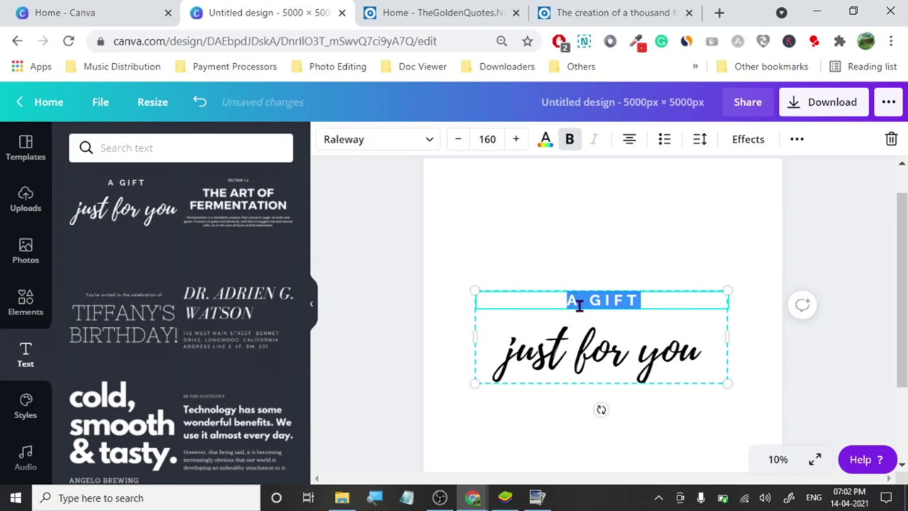
pyautogui.click(638, 299)
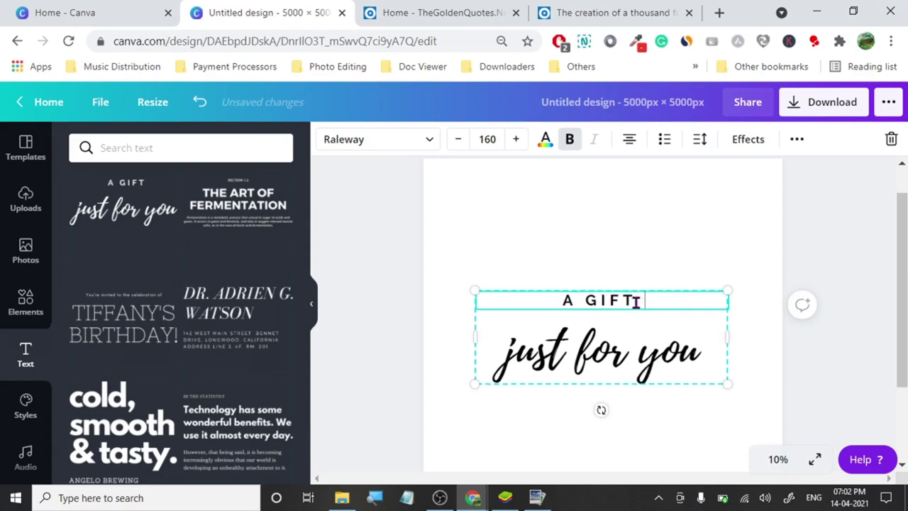
pyautogui.press('BackSpace')
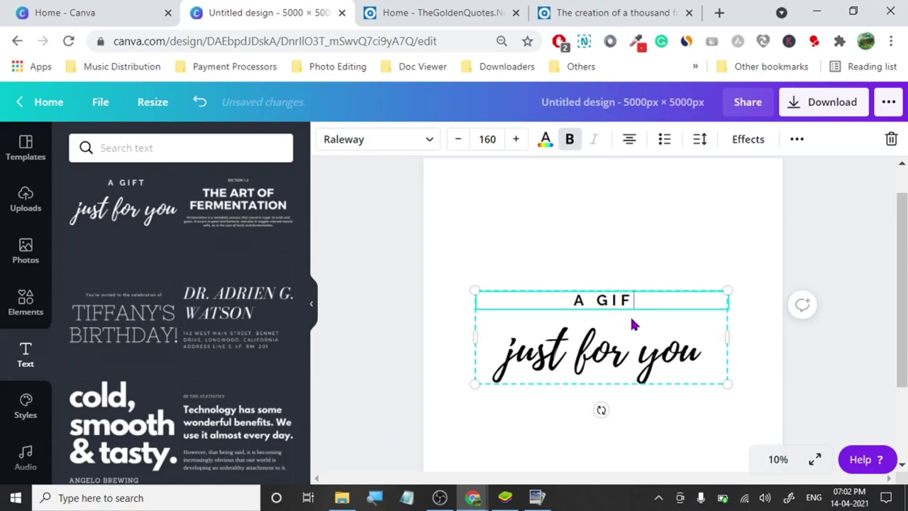
pyautogui.write('T OF')
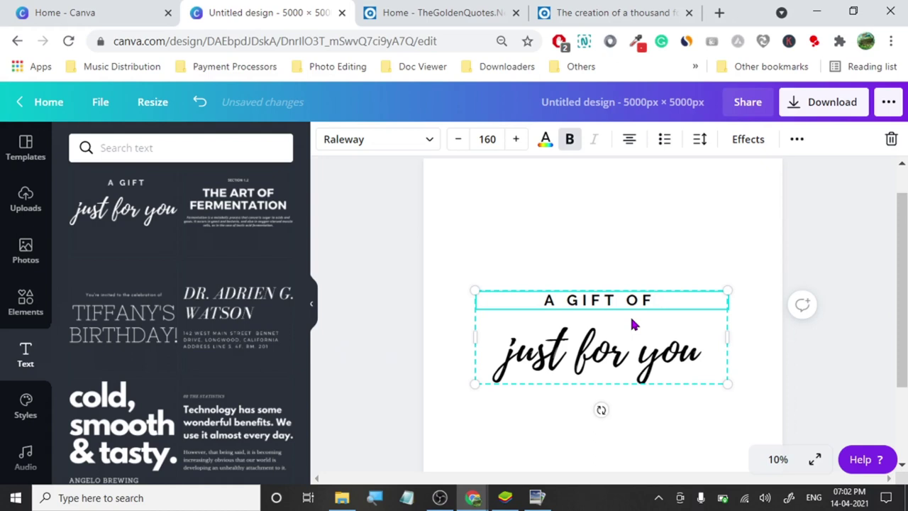
pyautogui.write(' JOY')
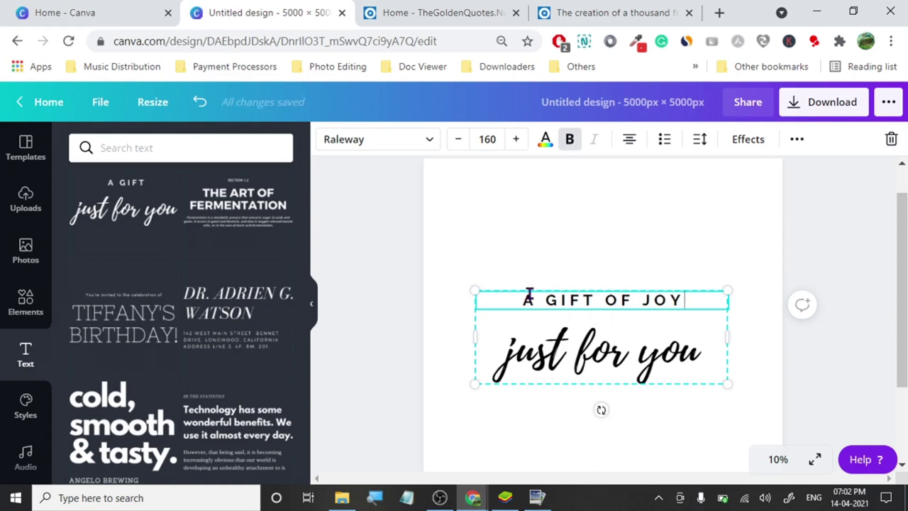
# - Clear the small heading's text and delete its empty text box, keeping the "just for you" script line
pyautogui.keyDown('shift'); pyautogui.click(528, 299); pyautogui.keyUp('shift')
pyautogui.press('BackSpace')
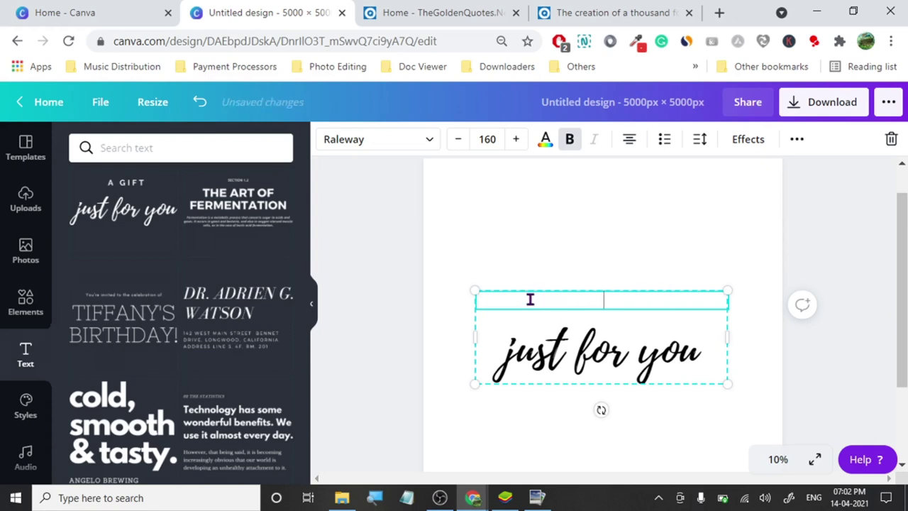
pyautogui.click(502, 352)
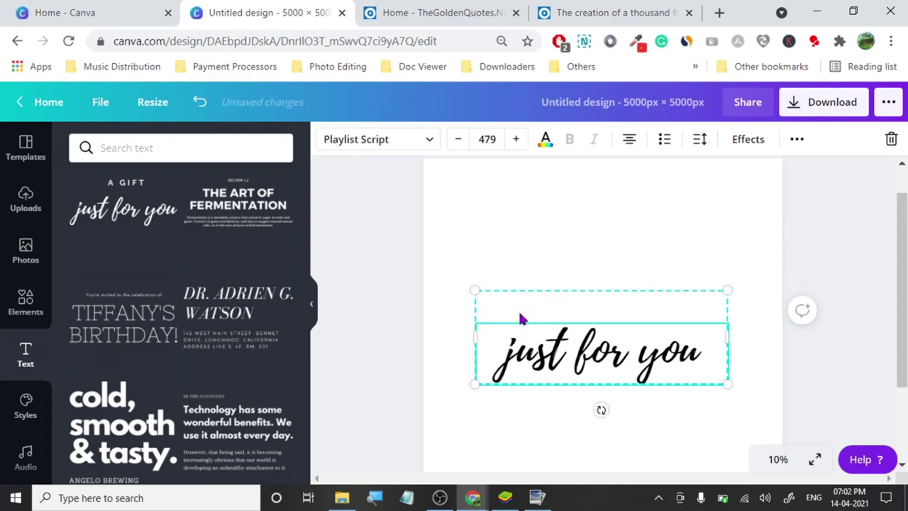
pyautogui.click(615, 305)
pyautogui.press('Delete')
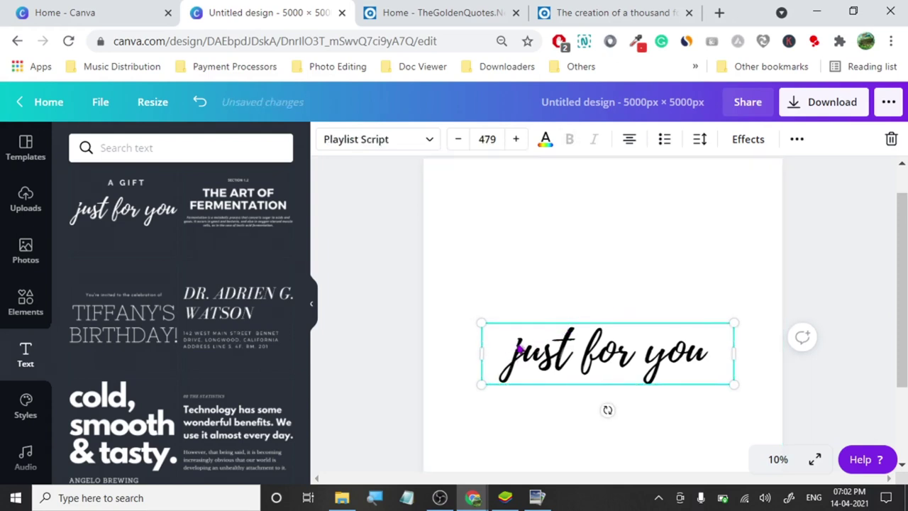
# - Try to insert "a gifT Of JOY" as a new line above "just for you", and undo the insertion
pyautogui.tripleClick(506, 346)
pyautogui.click(506, 345)
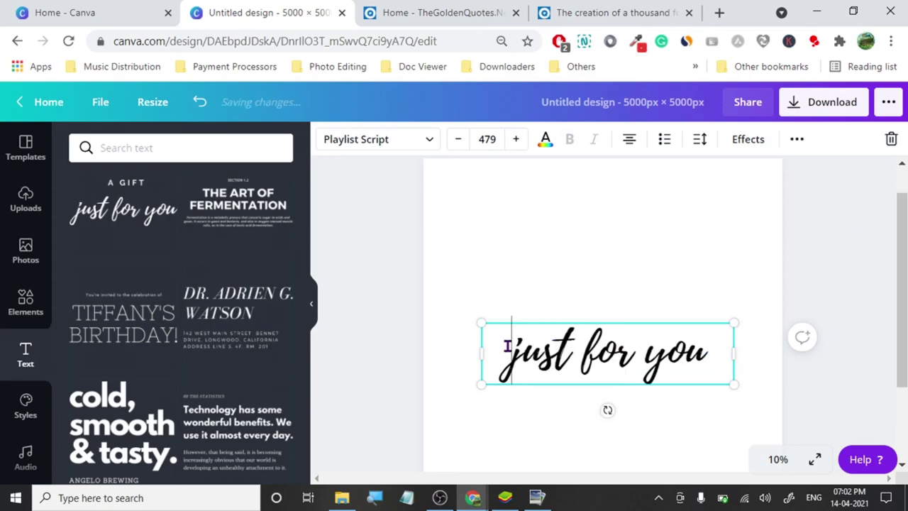
pyautogui.write('a gifT Of JOY')
pyautogui.press('Return')
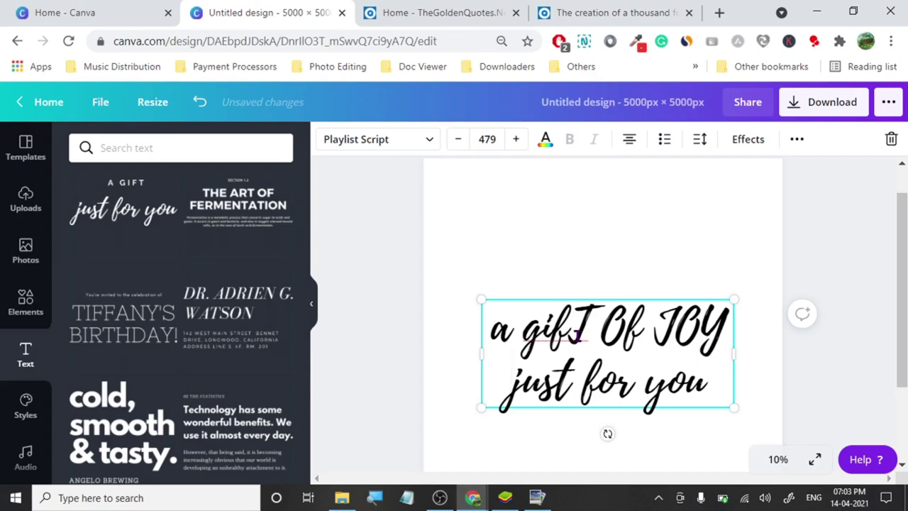
pyautogui.write('z')
pyautogui.hotkey('ctrl', 'z')
pyautogui.hotkey('ctrl', 'z')
pyautogui.hotkey('ctrl', 'z')
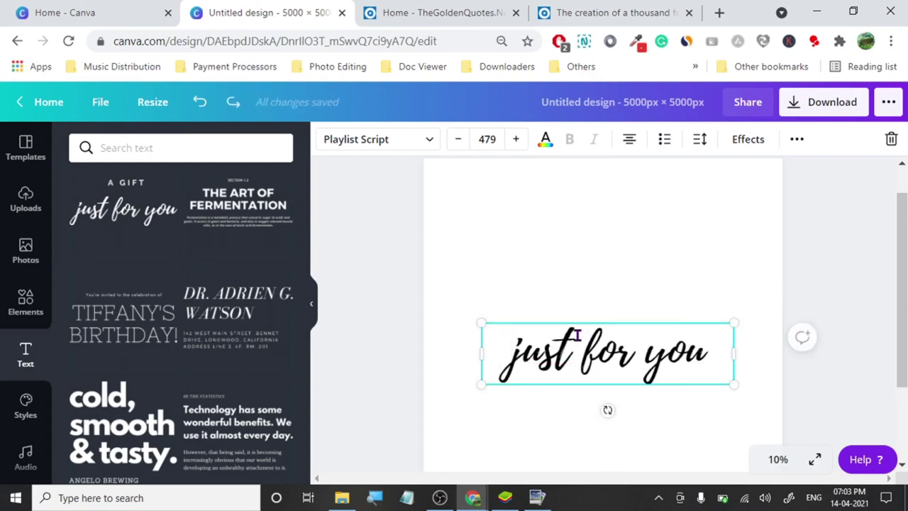
# - Insert "a gifT Of JOY" on a line above "just for you" again and shorten that line to "A JOY"
pyautogui.press('Return')
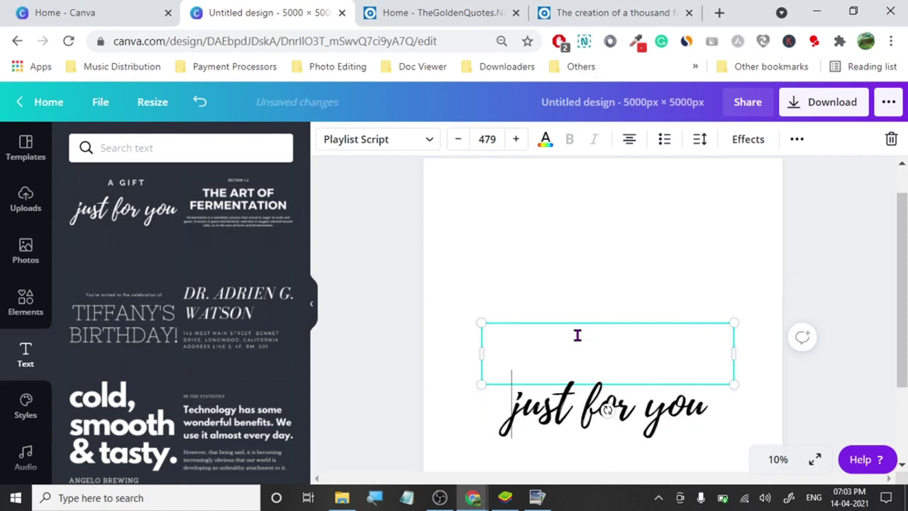
pyautogui.write('a gifT Of JOY')
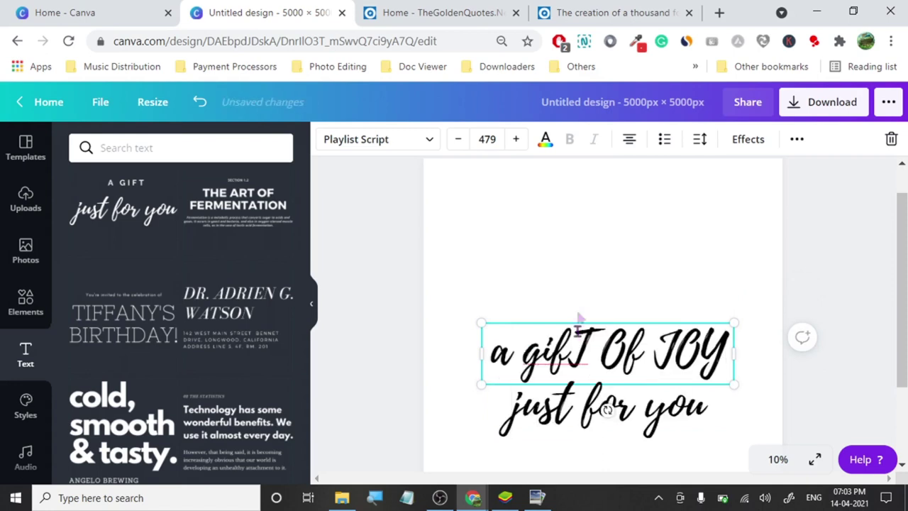
pyautogui.press('BackSpace')
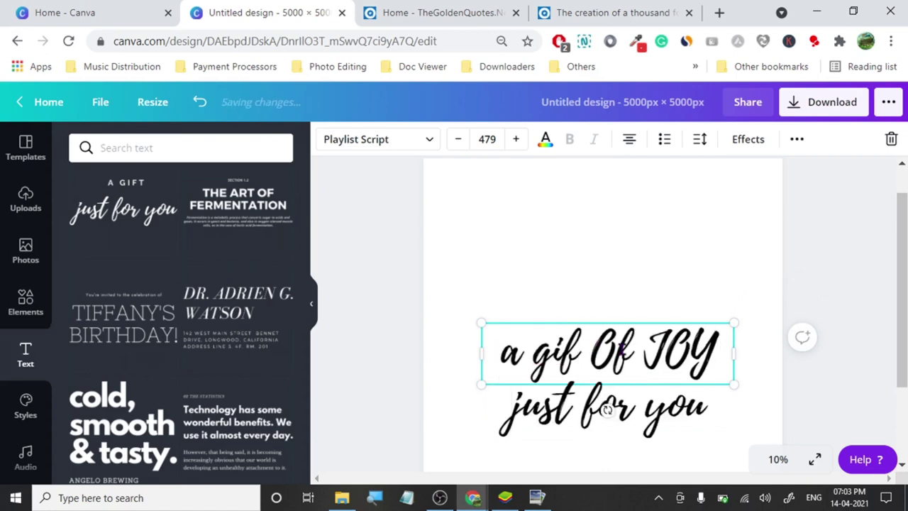
pyautogui.press('BackSpace')
pyautogui.press('BackSpace')
pyautogui.press('BackSpace')
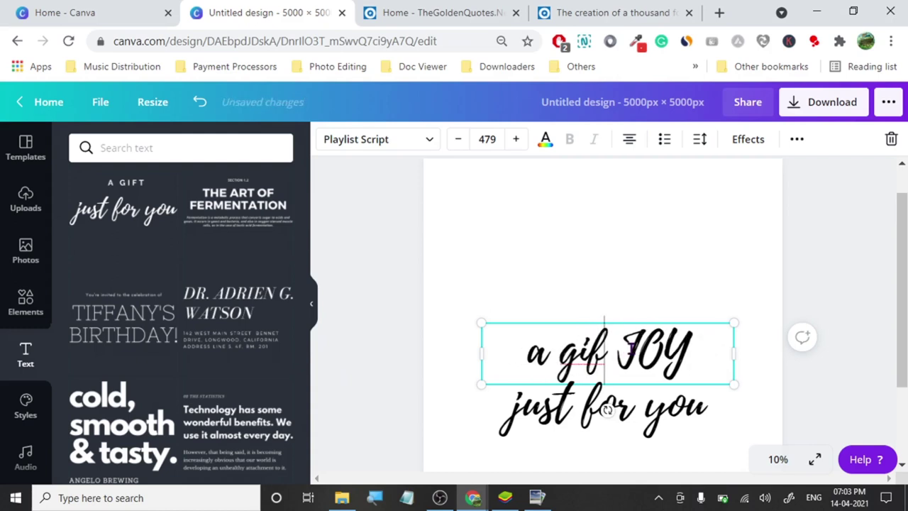
pyautogui.press('BackSpace')
pyautogui.press('BackSpace')
pyautogui.press('BackSpace')
pyautogui.press('BackSpace')
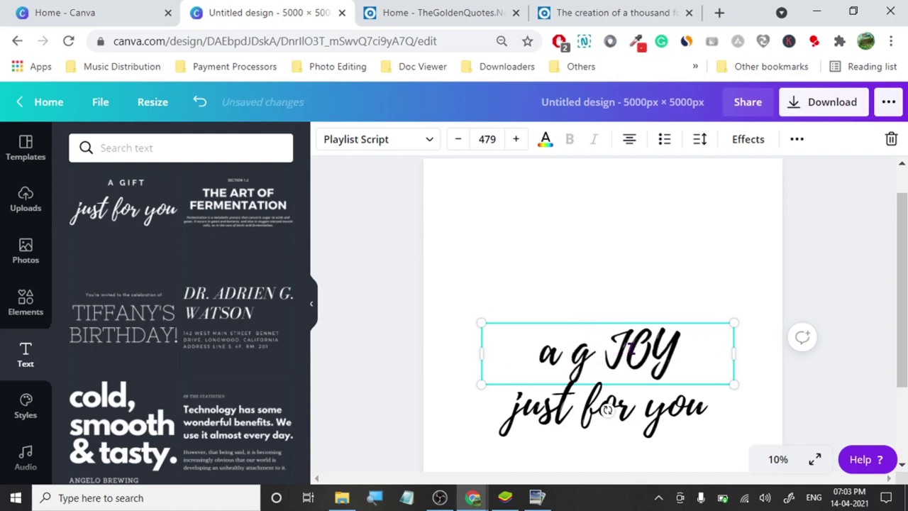
pyautogui.press('BackSpace')
pyautogui.press('BackSpace')
pyautogui.write('A')
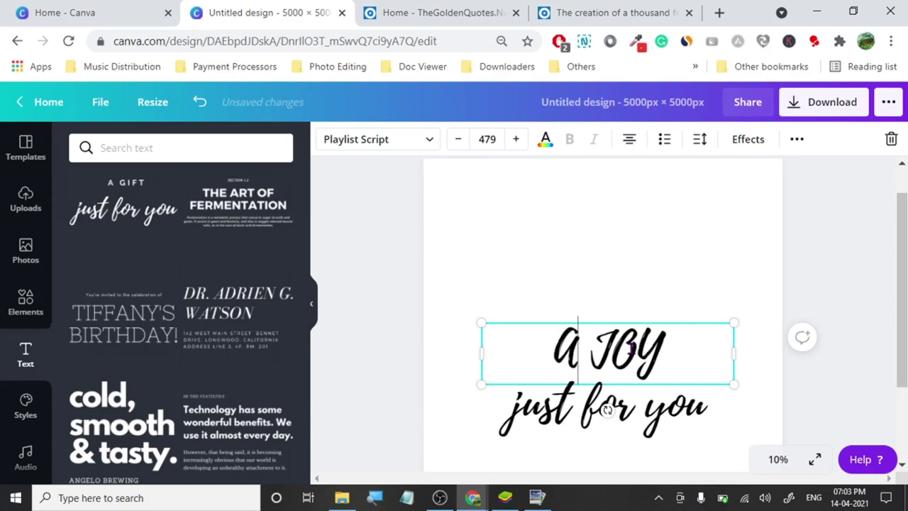
pyautogui.press('BackSpace')
pyautogui.press('BackSpace')
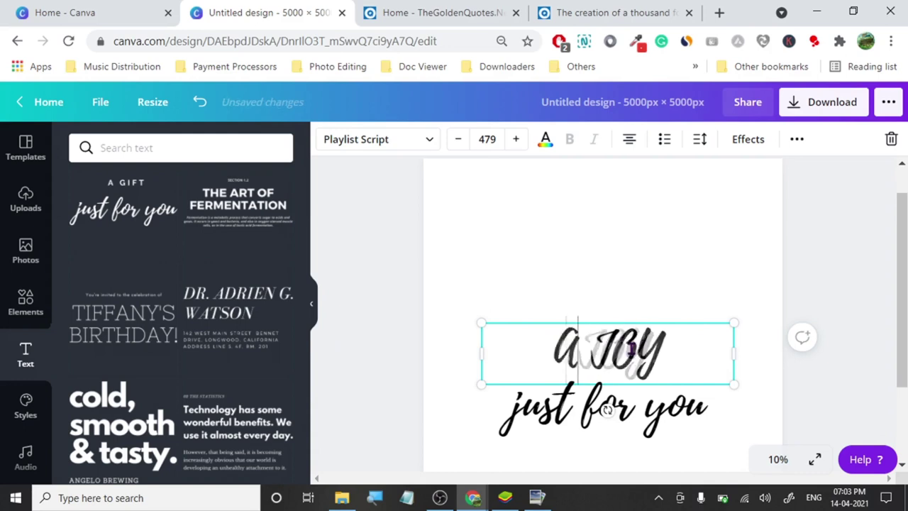
pyautogui.write('A')
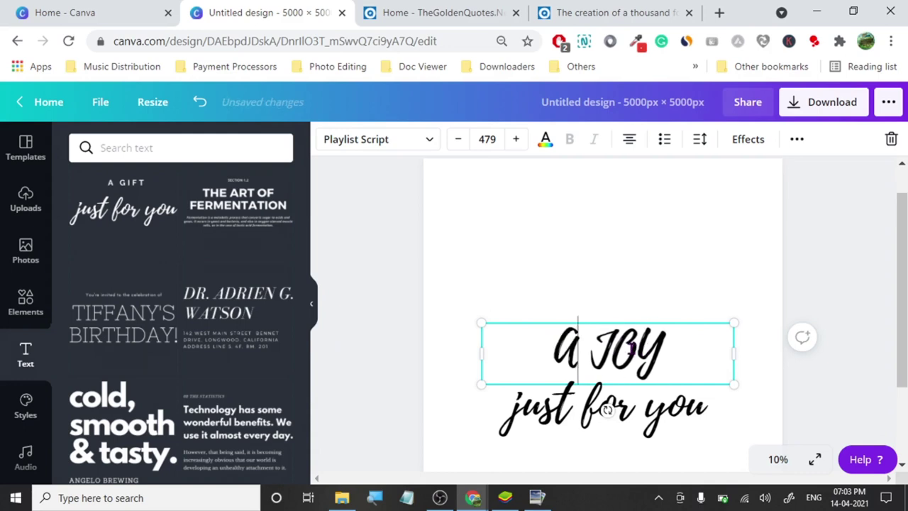
# - Delete the "A JOY" line so the text box holds only "just for you"
pyautogui.moveTo(553, 351); pyautogui.dragTo(673, 351)
pyautogui.press('BackSpace')
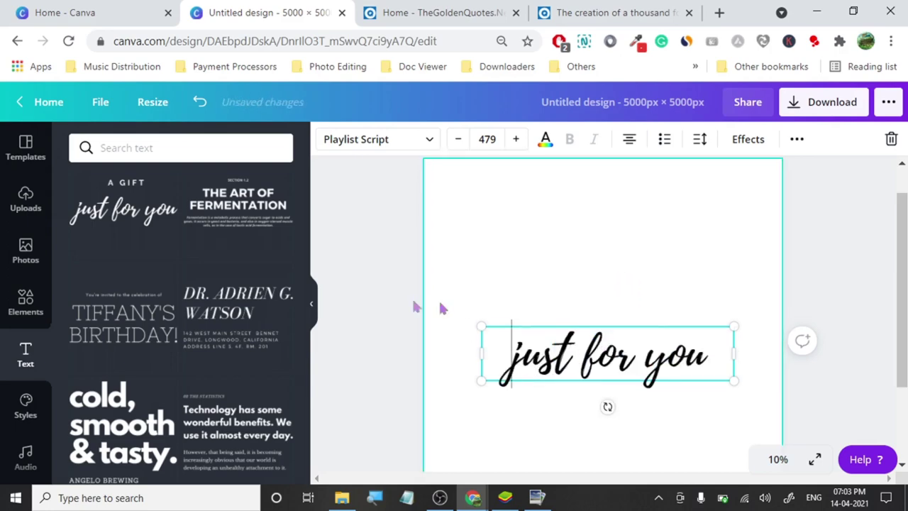
pyautogui.click(391, 308)
# - Move the script text box up the page and capitalise its first letter to read "Just for you"
pyautogui.moveTo(561, 362); pyautogui.dragTo(571, 330)
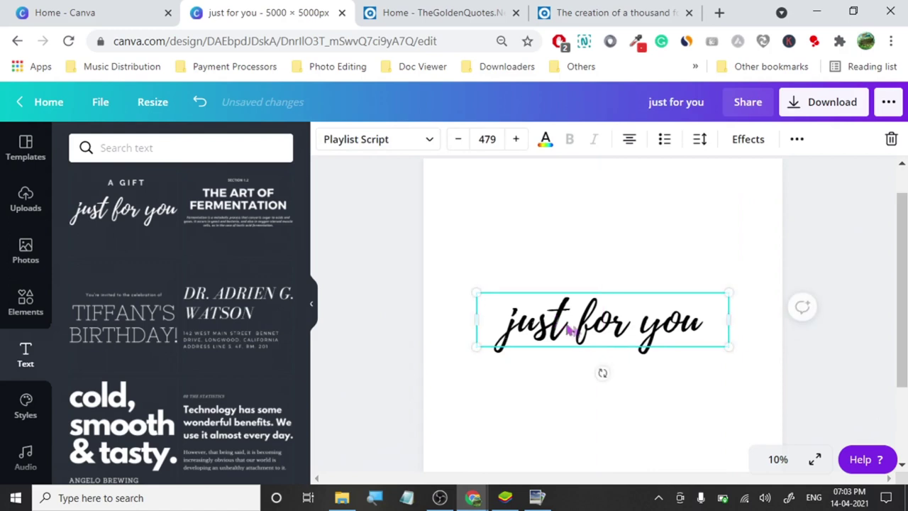
pyautogui.click(515, 321)
pyautogui.press('BackSpace')
pyautogui.write('J')
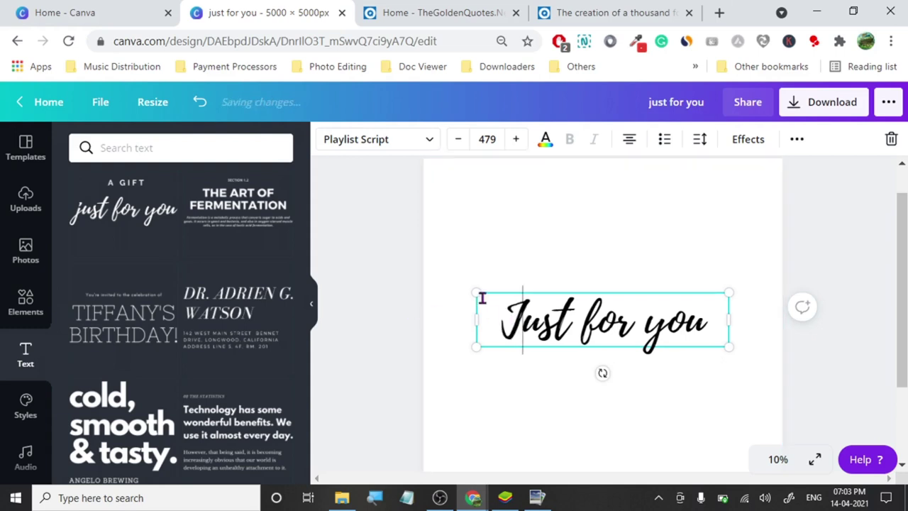
# - Move the "Just for you" text slightly down and to the left on the page
pyautogui.click(471, 329)
pyautogui.moveTo(503, 324)
pyautogui.mouseDown()
pyautogui.moveTo(501, 357)
pyautogui.moveTo(503, 339)
pyautogui.mouseUp()
pyautogui.click(383, 258)
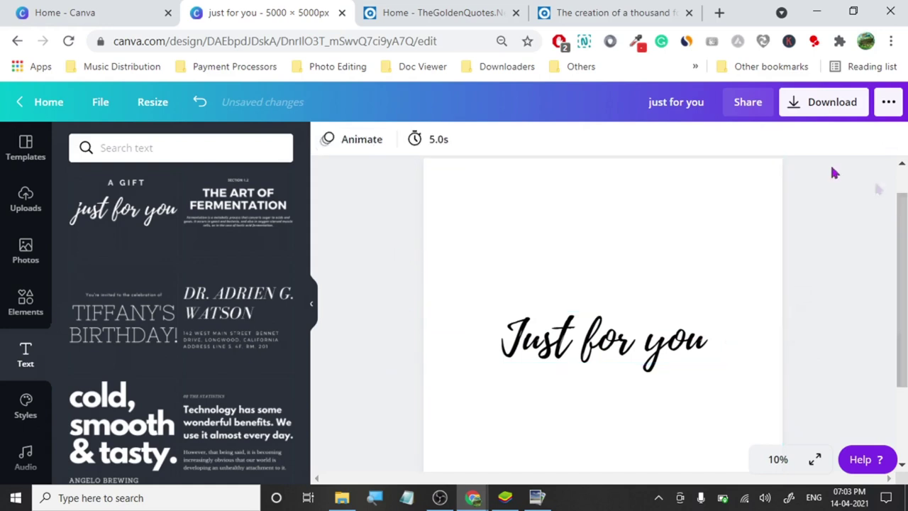
pyautogui.moveTo(581, 335); pyautogui.dragTo(571, 345)
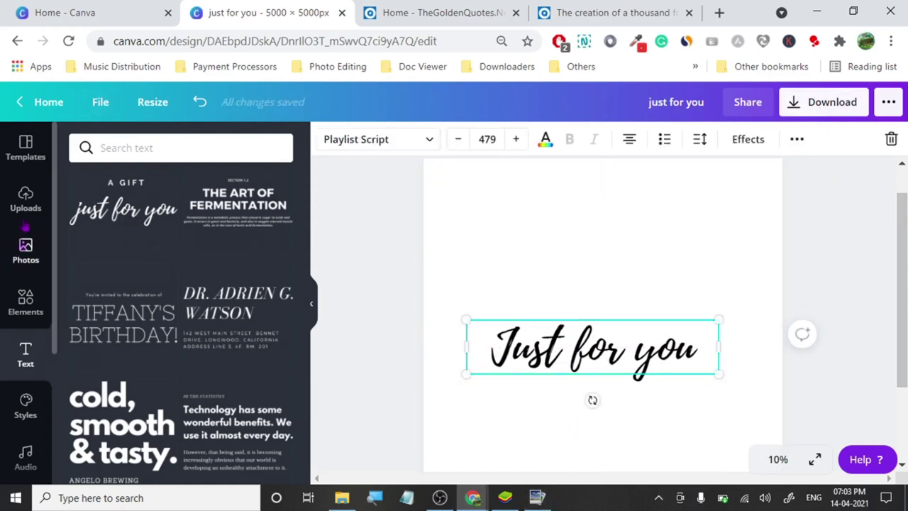
# - Search the elements library for "PLUS"
pyautogui.click(26, 301)
pyautogui.click(134, 144)
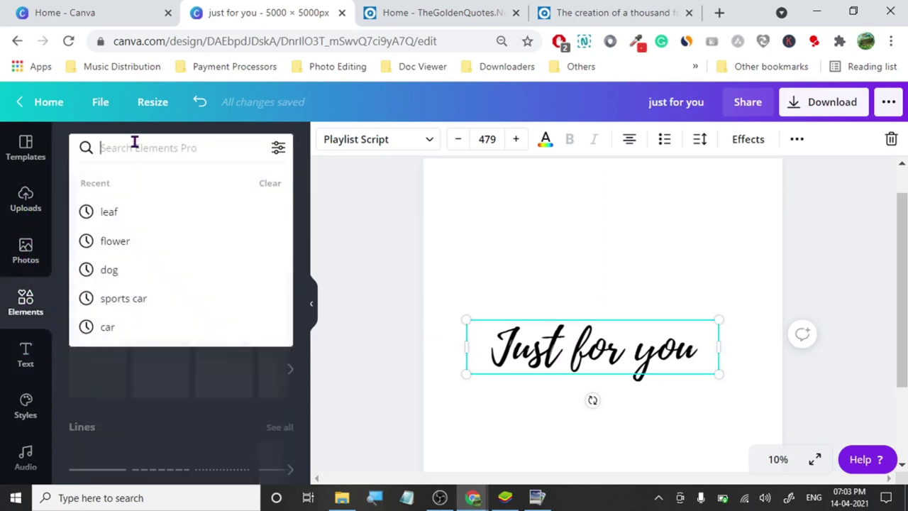
pyautogui.write('PLUS')
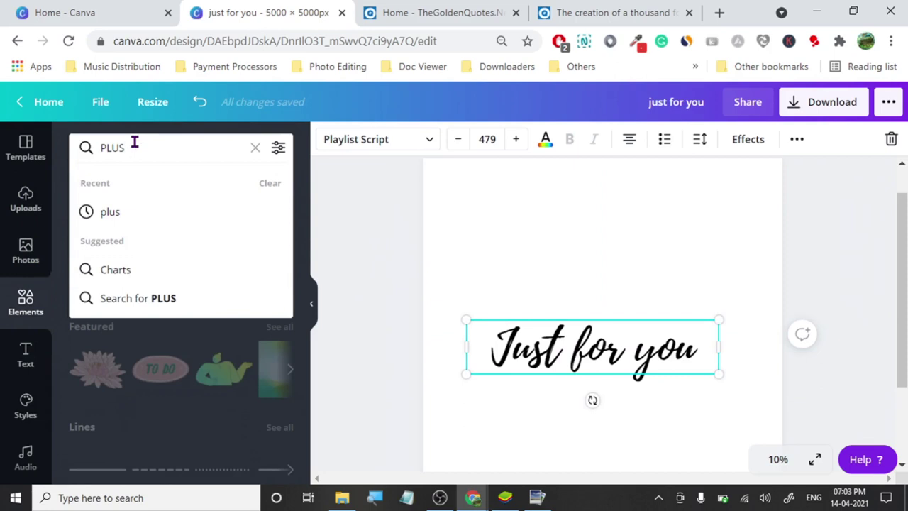
pyautogui.press('Return')
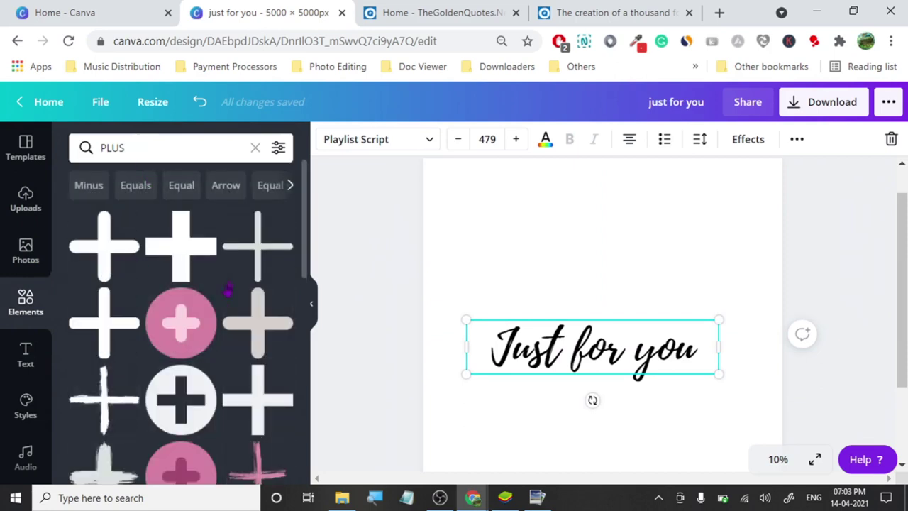
# - Add the rounded plus graphic, align it with the page's upper-left corner and enlarge it to span the page width
pyautogui.click(249, 251)
pyautogui.moveTo(534, 265); pyautogui.dragTo(423, 158)
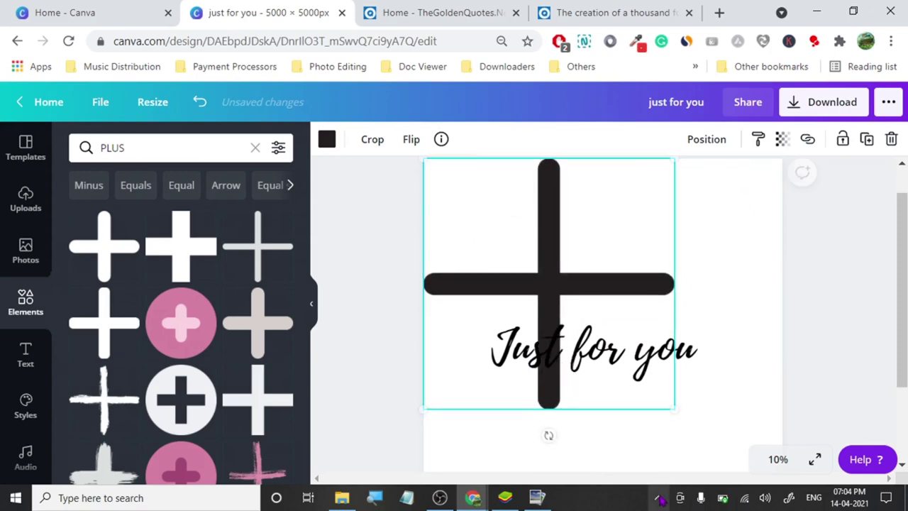
pyautogui.moveTo(736, 461); pyautogui.dragTo(823, 454)
# - Move the "Just for you" text towards the page's lower left and delete the rounded plus graphic
pyautogui.moveTo(510, 365); pyautogui.dragTo(480, 412)
pyautogui.click(473, 343)
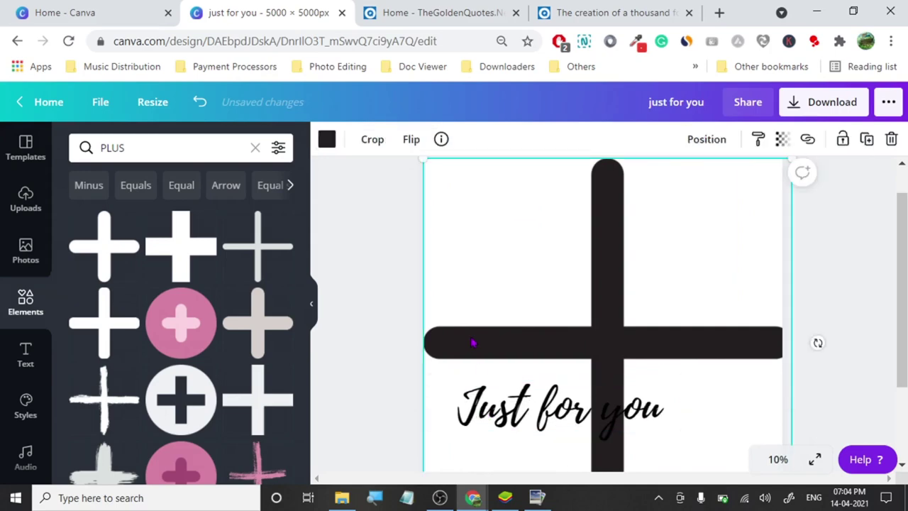
pyautogui.press('Delete')
# - Add the thin square-ended plus graphic and scale it to 5,000 × 5,000 px so it divides the page into four quadrants
pyautogui.scroll(-4, 220, 348)
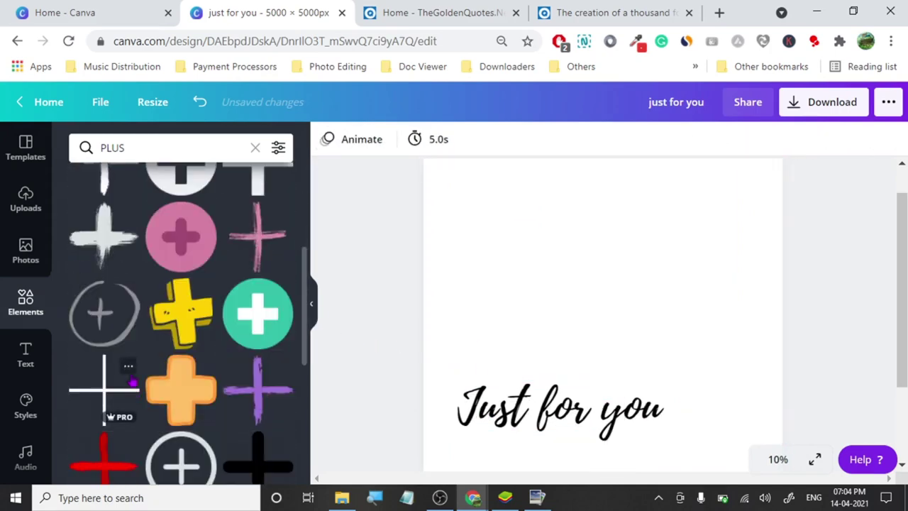
pyautogui.click(106, 389)
pyautogui.moveTo(628, 355); pyautogui.dragTo(491, 204)
pyautogui.moveTo(566, 301); pyautogui.dragTo(817, 458)
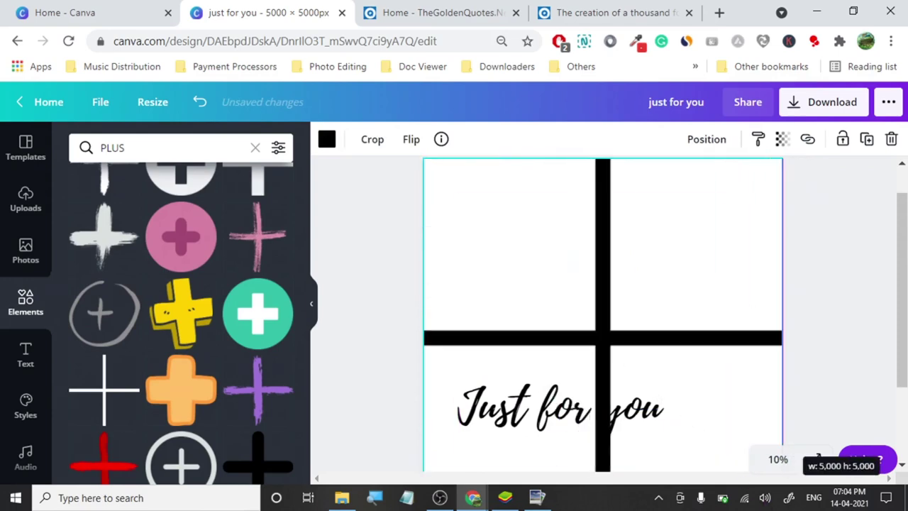
# - Hide the "Just for you" text by making it fully transparent, leaving only the black cross on the page
pyautogui.click(557, 417)
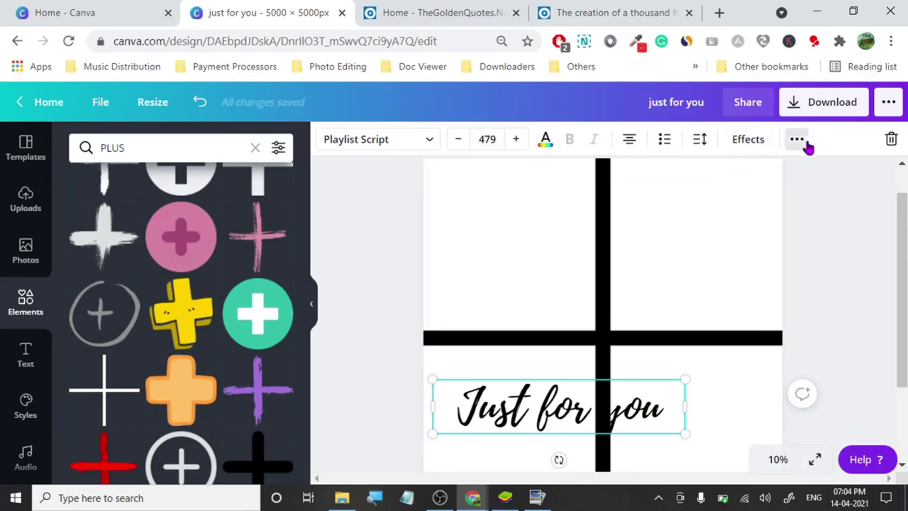
pyautogui.click(797, 139)
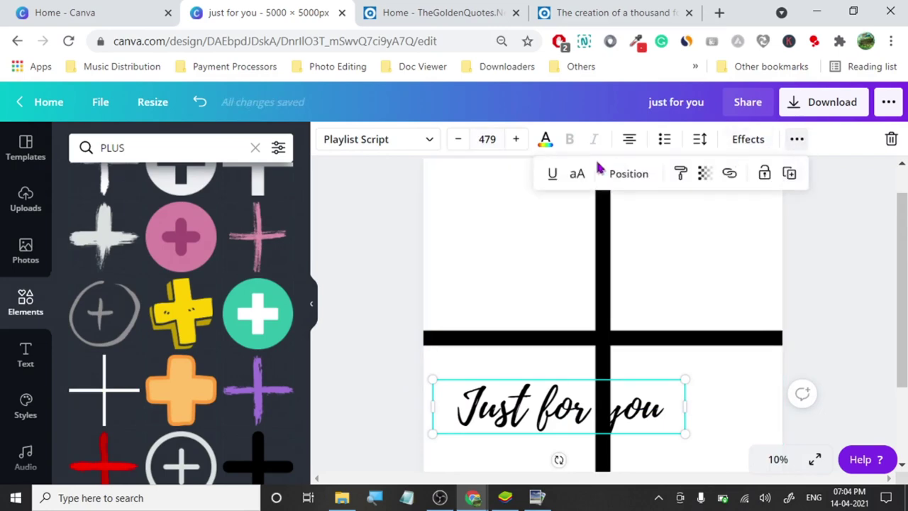
pyautogui.click(705, 174)
pyautogui.moveTo(654, 223); pyautogui.dragTo(487, 220)
pyautogui.click(375, 257)
pyautogui.click(375, 258)
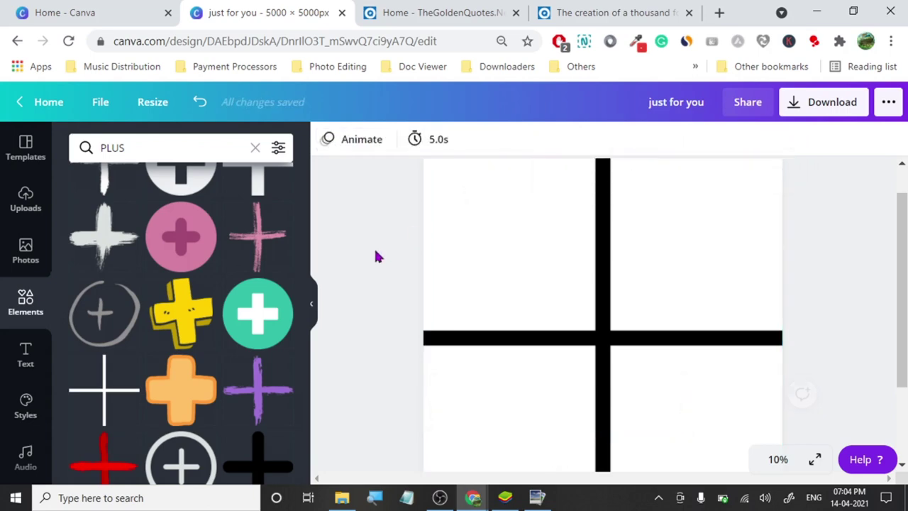
# - Download the cross design as a PNG with a transparent background at the maximum size multiplier
pyautogui.click(809, 104)
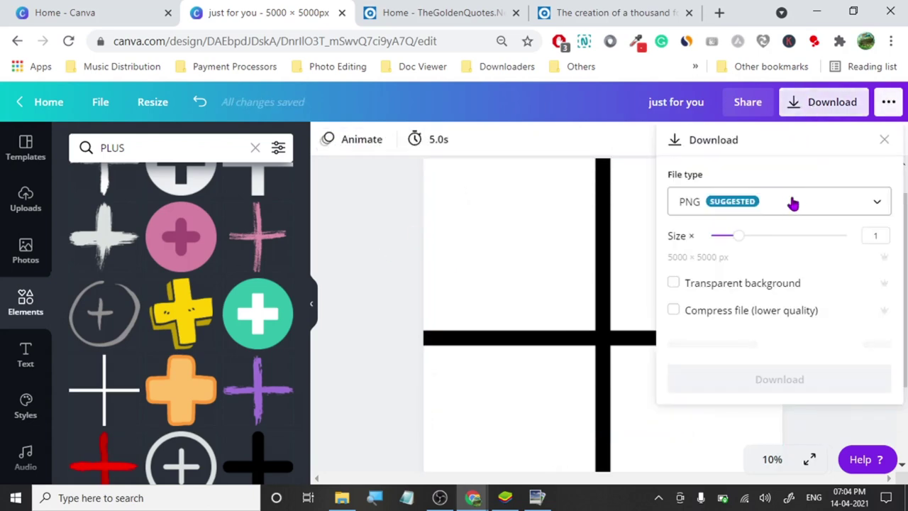
pyautogui.click(674, 283)
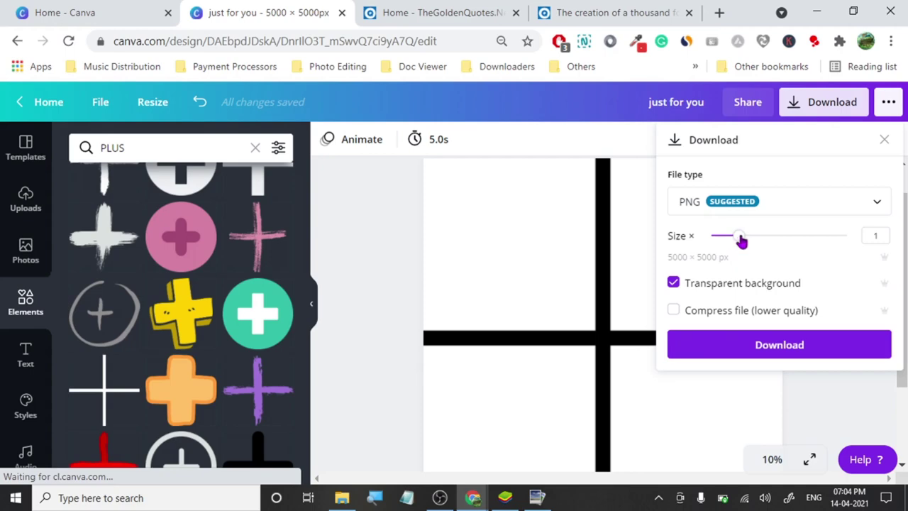
pyautogui.moveTo(739, 236); pyautogui.dragTo(847, 235)
pyautogui.click(784, 399)
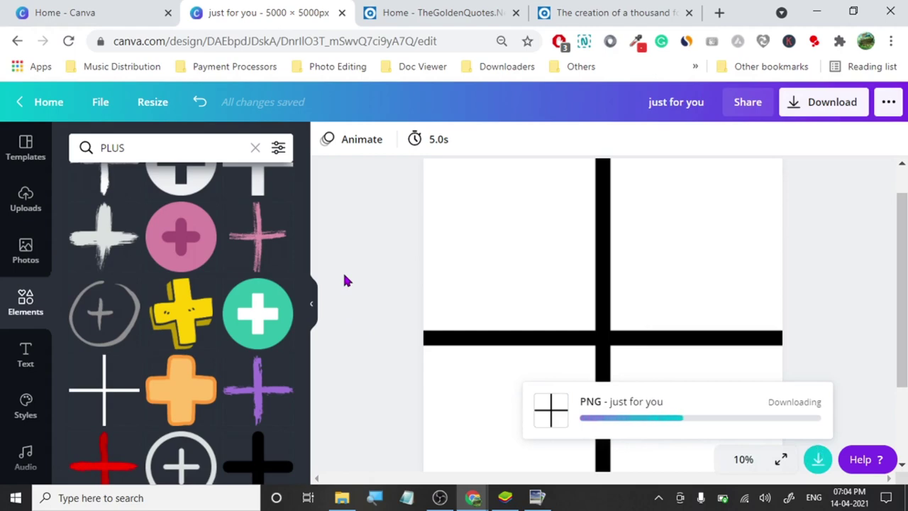
# - Restore the hidden "Just for you" text's transparency value to 100 and shrink it to font size 300 within the lower-left quadrant
pyautogui.click(25, 355)
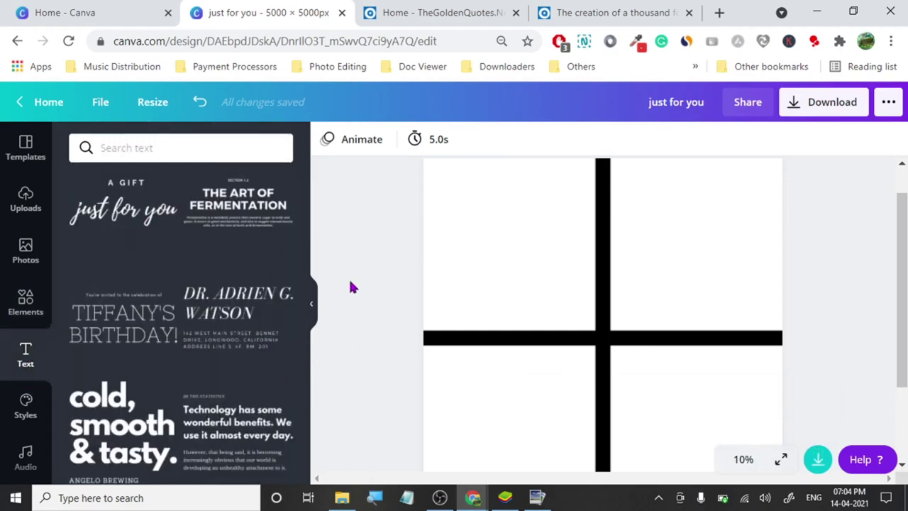
pyautogui.click(497, 399)
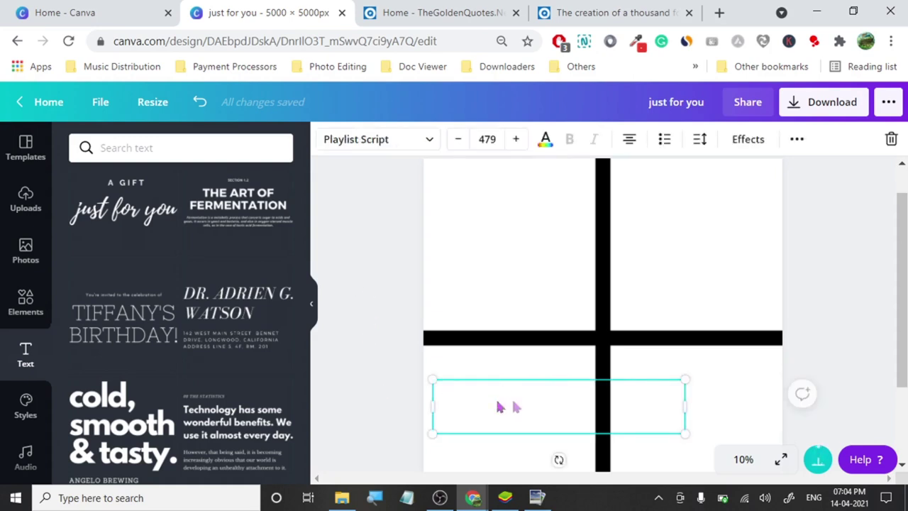
pyautogui.click(794, 141)
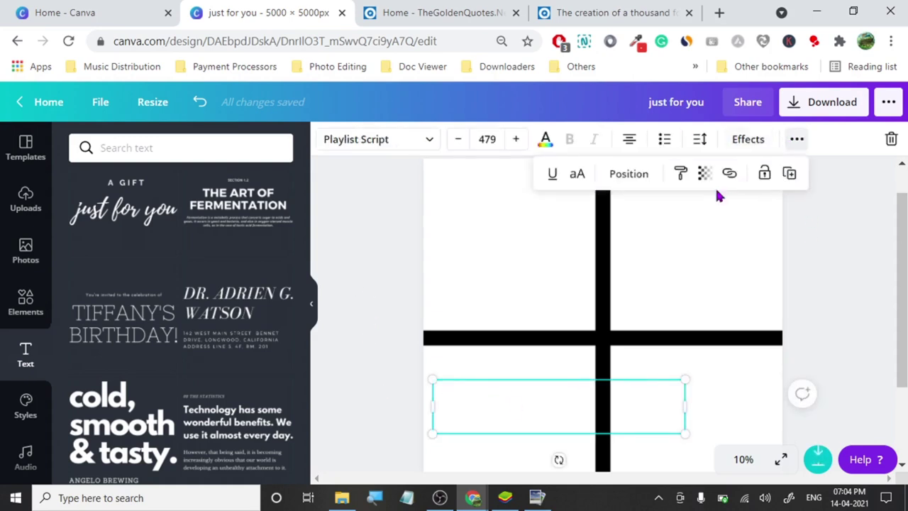
pyautogui.click(702, 174)
pyautogui.moveTo(598, 220); pyautogui.dragTo(679, 230)
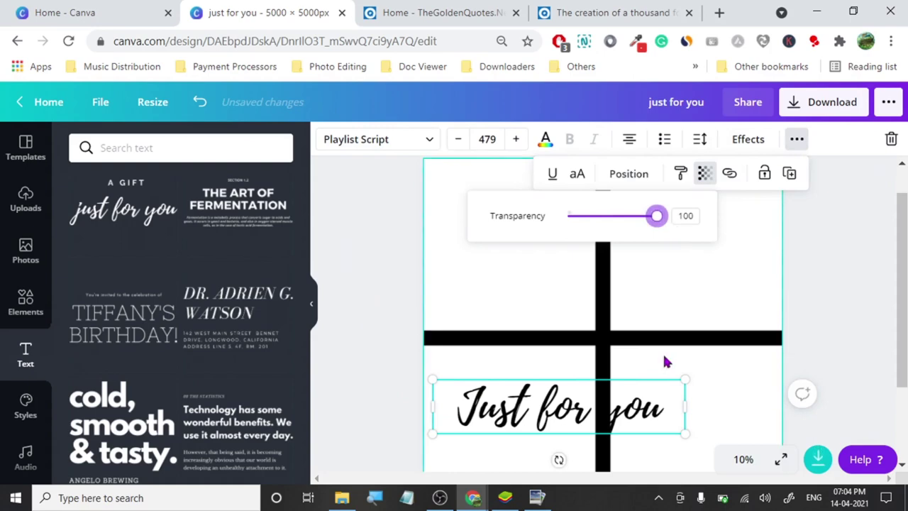
pyautogui.moveTo(687, 438); pyautogui.dragTo(548, 401)
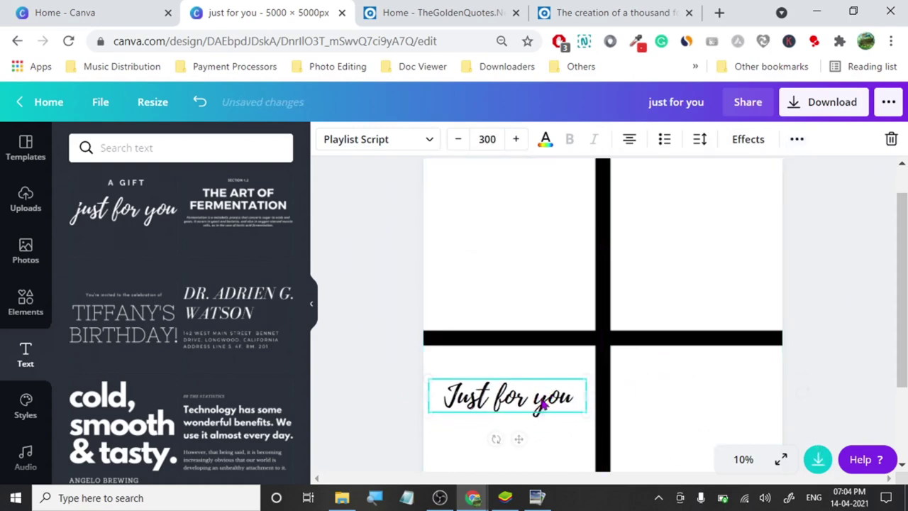
pyautogui.click(383, 273)
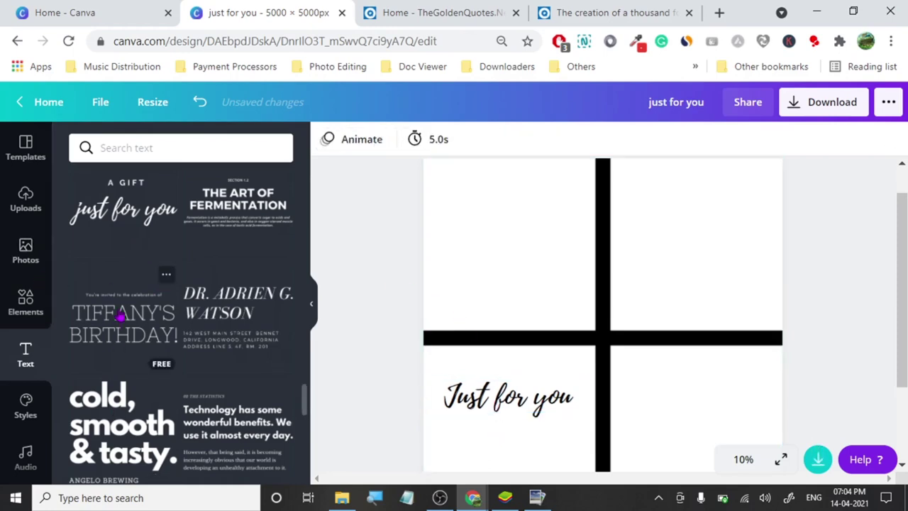
# - Insert the thin-lettered birthday invitation text template and move it into the upper-left quadrant
pyautogui.click(603, 338)
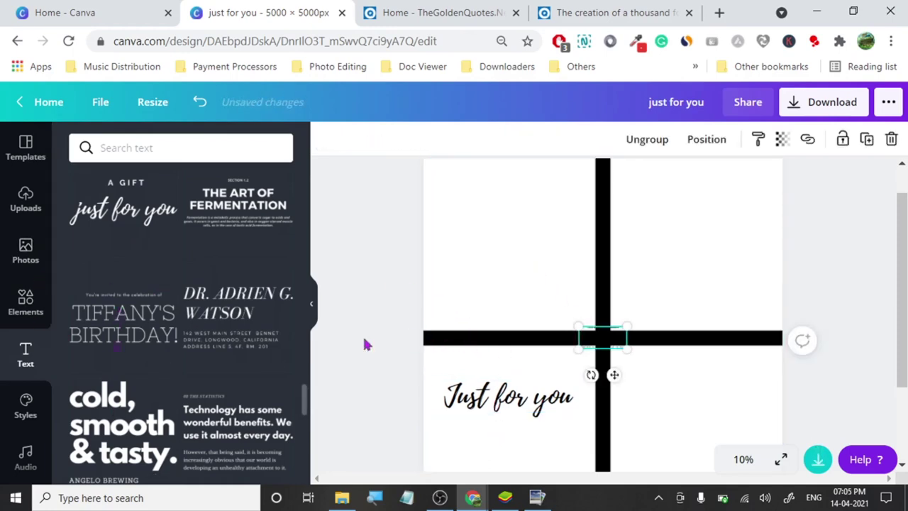
pyautogui.moveTo(602, 337); pyautogui.dragTo(589, 284)
pyautogui.moveTo(557, 256); pyautogui.dragTo(539, 260)
# - Delete the small invitation line above the birthday heading
pyautogui.doubleClick(521, 244)
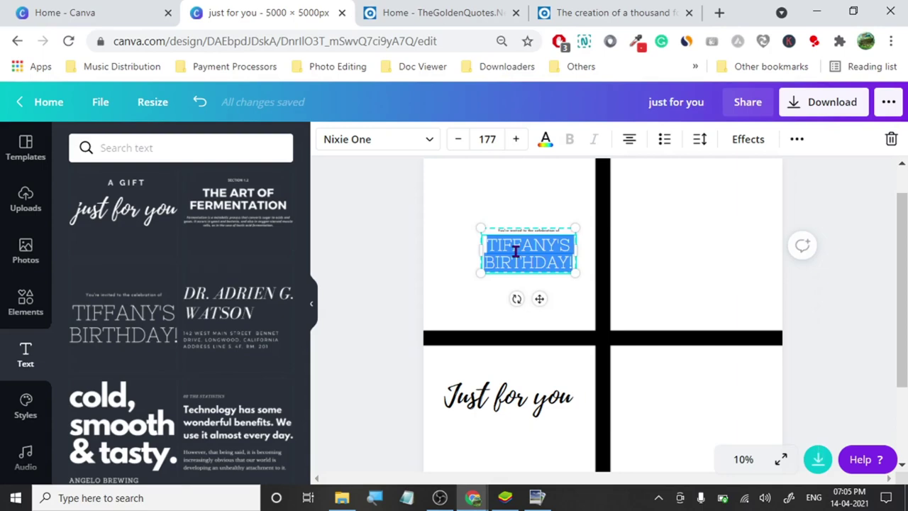
pyautogui.click(518, 229)
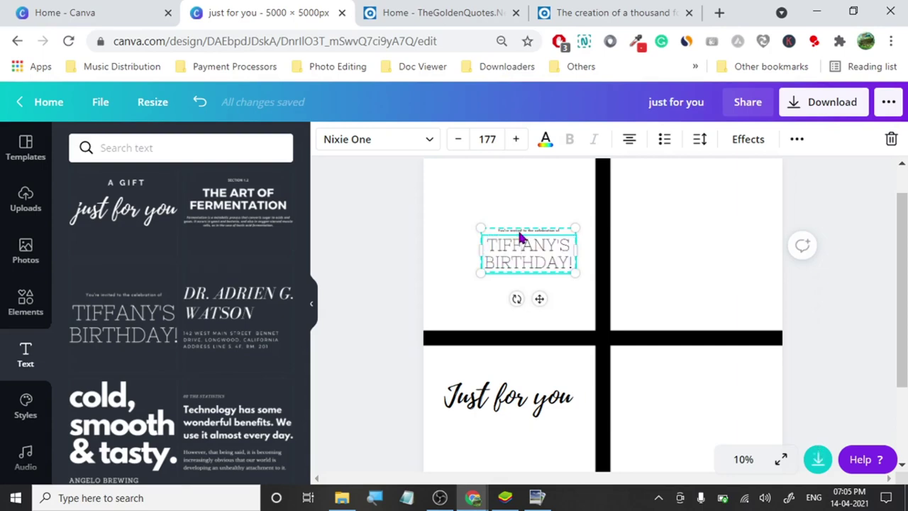
pyautogui.click(518, 228)
pyautogui.press('Delete')
# - Replace the birthday heading with "BE HAPPY" and enlarge it to font size 260 in the upper-left quadrant
pyautogui.doubleClick(523, 261)
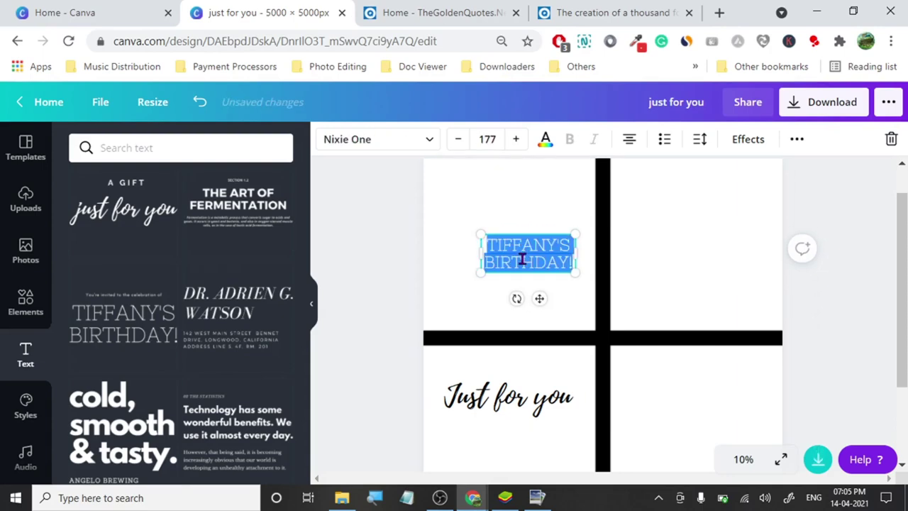
pyautogui.write('BE HAPPY')
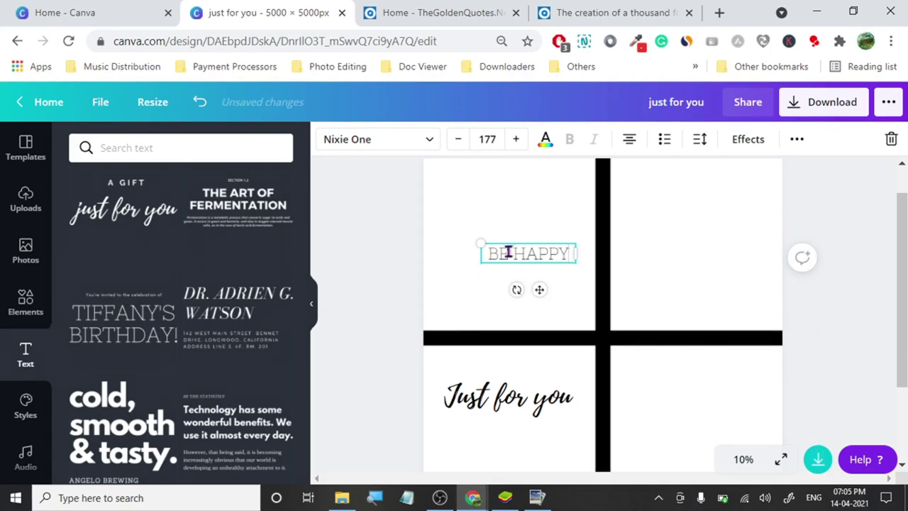
pyautogui.moveTo(483, 244)
pyautogui.mouseDown()
pyautogui.moveTo(449, 208)
pyautogui.moveTo(436, 234)
pyautogui.moveTo(480, 251)
pyautogui.mouseUp()
# - Move the "Just for you" text down towards the middle of the lower-left quadrant, dismissing the saved-design notice
pyautogui.moveTo(490, 395); pyautogui.dragTo(491, 402)
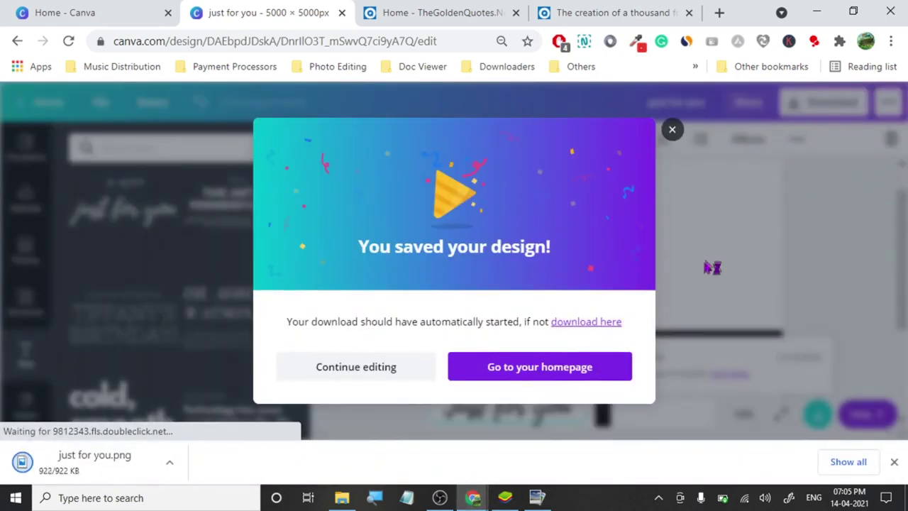
pyautogui.press('Escape')
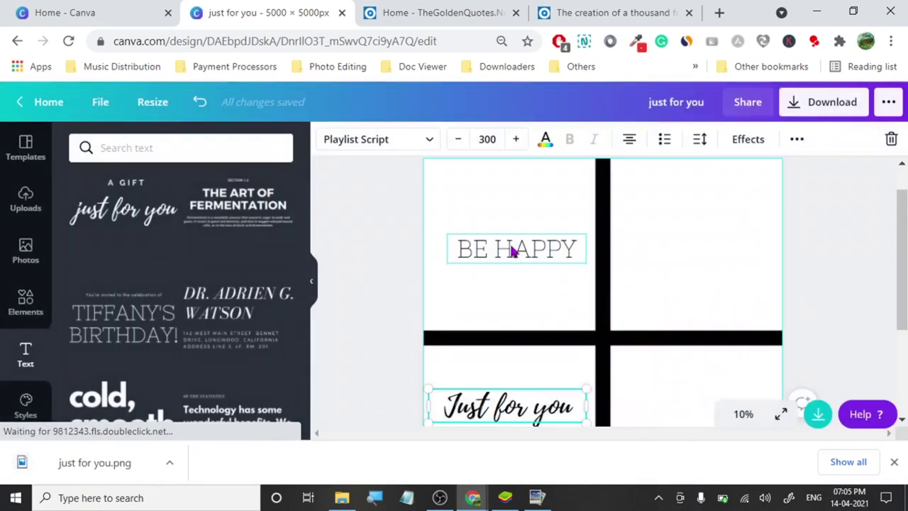
pyautogui.scroll(-2, 383, 287)
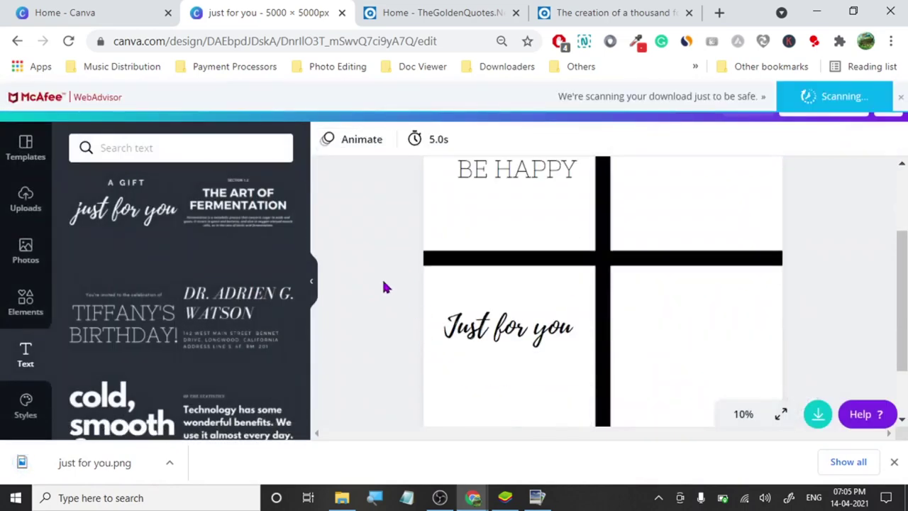
pyautogui.moveTo(483, 310); pyautogui.dragTo(483, 336)
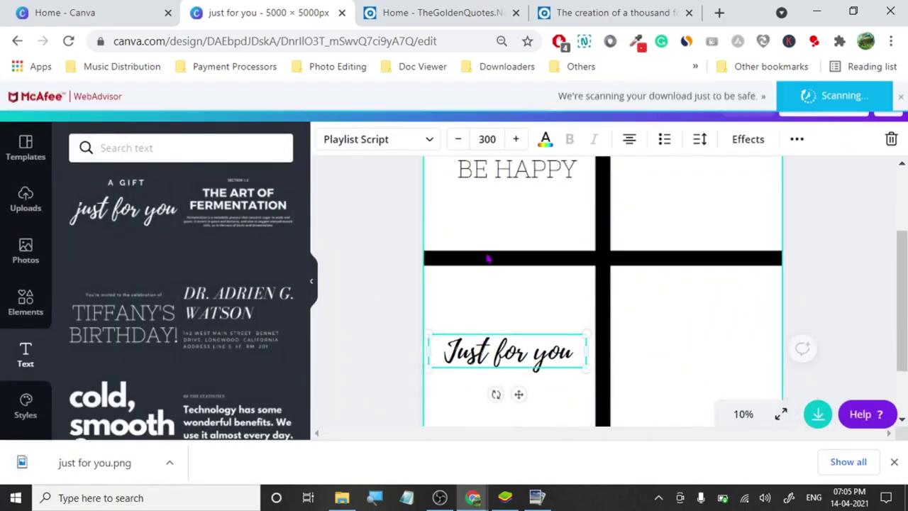
pyautogui.click(474, 177)
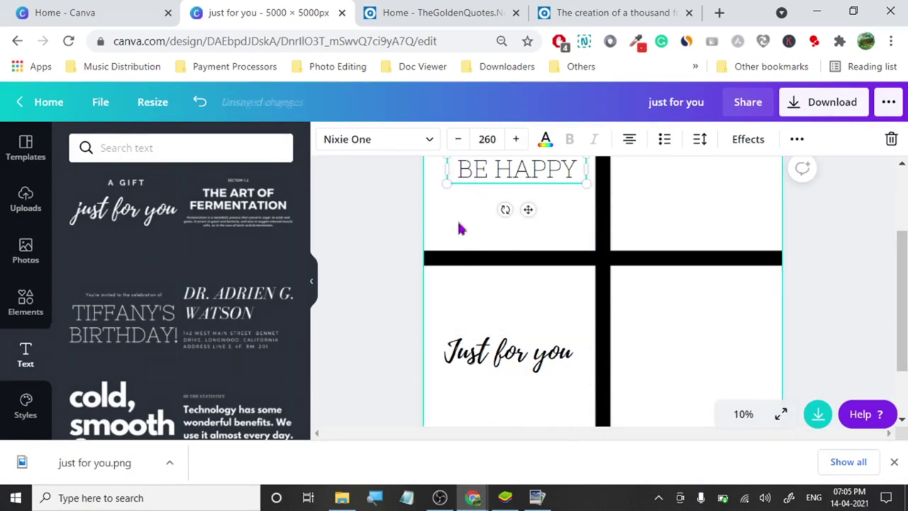
pyautogui.click(341, 263)
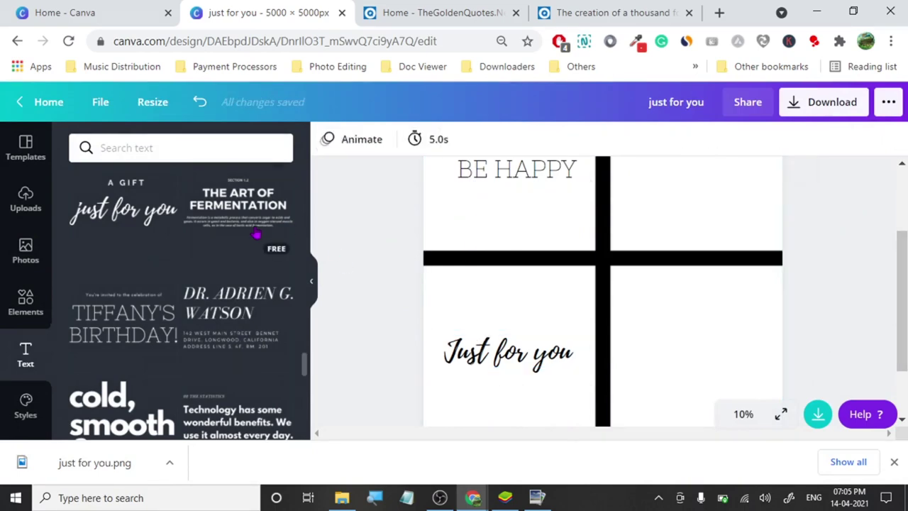
# - Insert the green outlined "HUSTLE" text template and move it into the upper-right quadrant
pyautogui.scroll(-3, 250, 240)
pyautogui.scroll(-5, 249, 241)
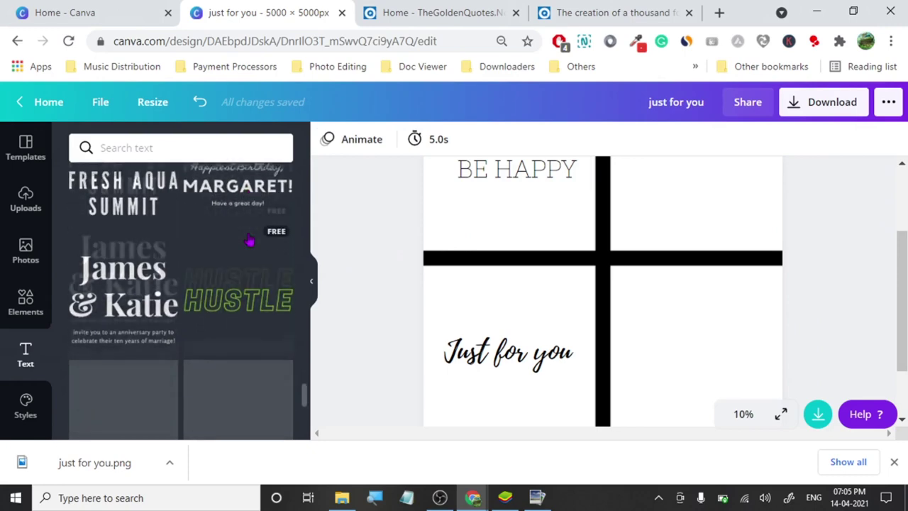
pyautogui.click(224, 266)
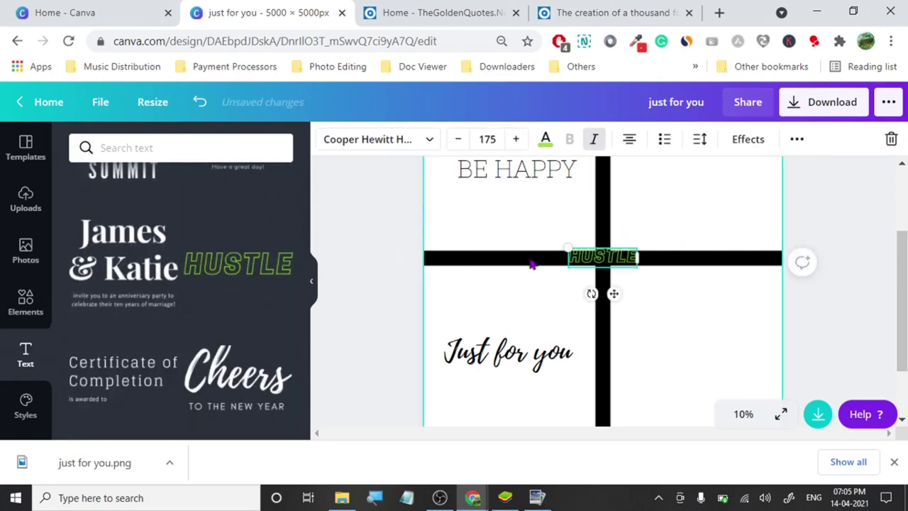
pyautogui.moveTo(603, 258); pyautogui.dragTo(683, 173)
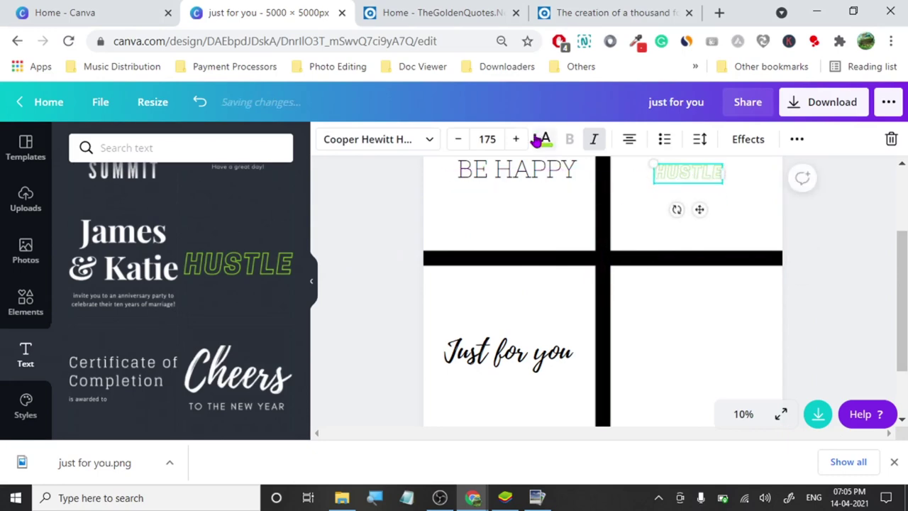
# - Change the "HUSTLE" text colour to the default pink
pyautogui.click(543, 140)
pyautogui.scroll(-3, 106, 283)
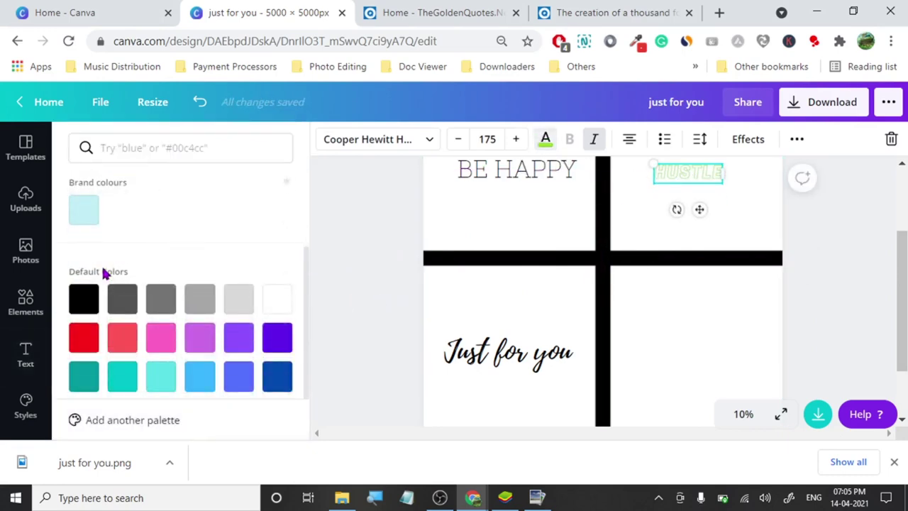
pyautogui.click(151, 343)
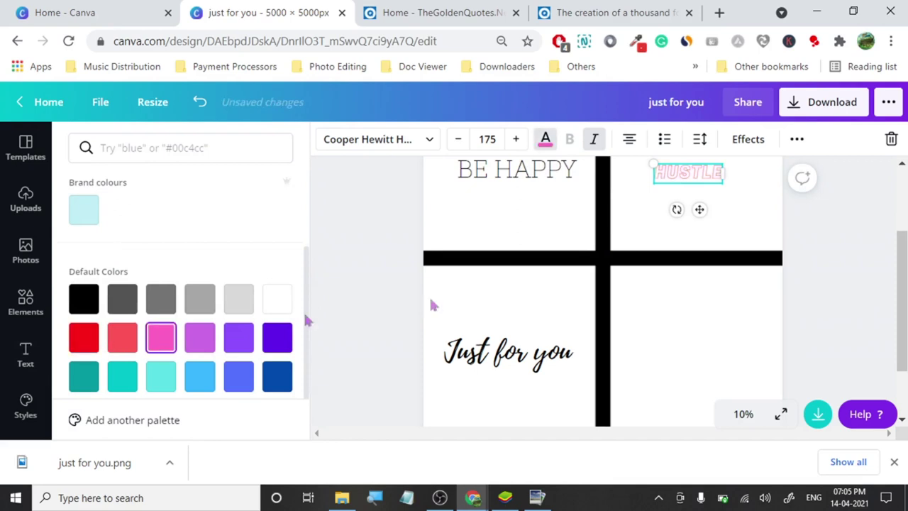
# - Recolour the outlined "HUSTLE" text with the default light purple and change its wording to "QUEEN"
pyautogui.click(238, 337)
pyautogui.click(200, 342)
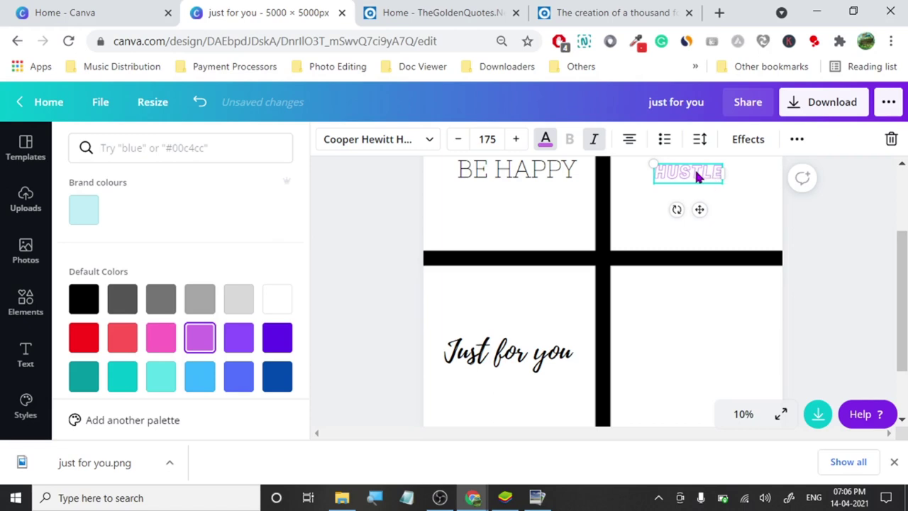
pyautogui.press('BackSpace')
pyautogui.write('QUEEN')
# - Enlarge the "QUEEN" text and centre it in the upper-right quadrant
pyautogui.moveTo(653, 162); pyautogui.dragTo(640, 152)
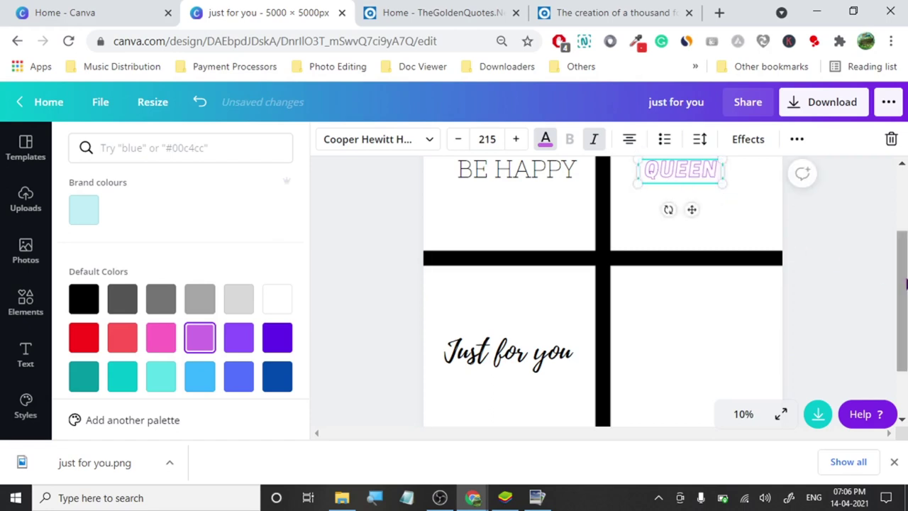
pyautogui.moveTo(901, 281); pyautogui.dragTo(901, 234)
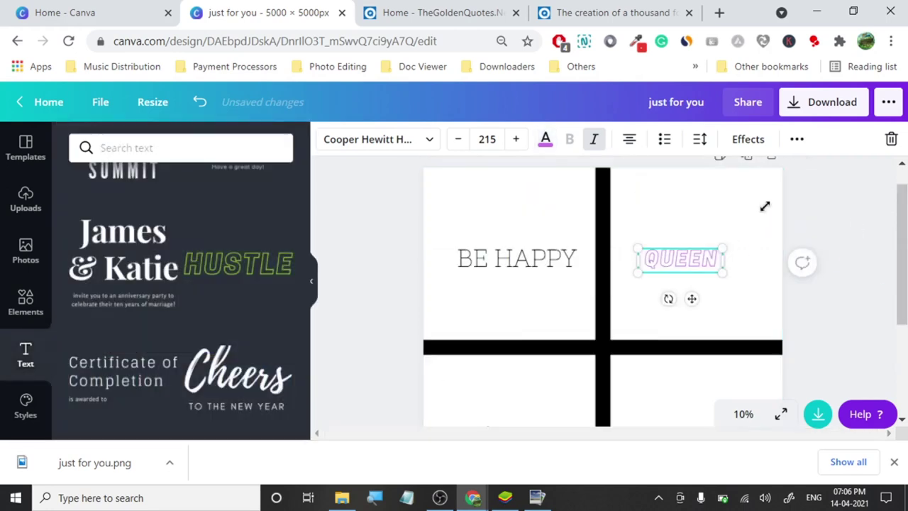
pyautogui.moveTo(765, 206); pyautogui.dragTo(779, 228)
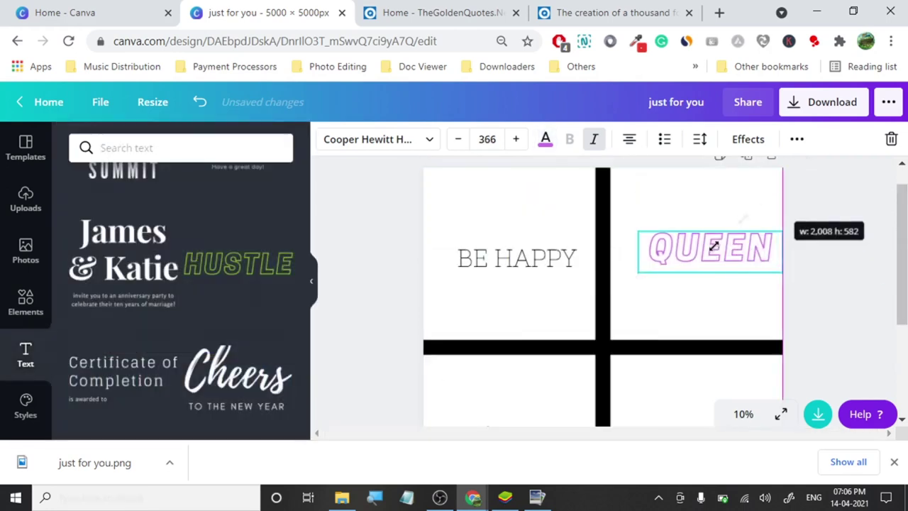
pyautogui.click(673, 316)
pyautogui.moveTo(681, 259); pyautogui.dragTo(679, 255)
pyautogui.click(844, 280)
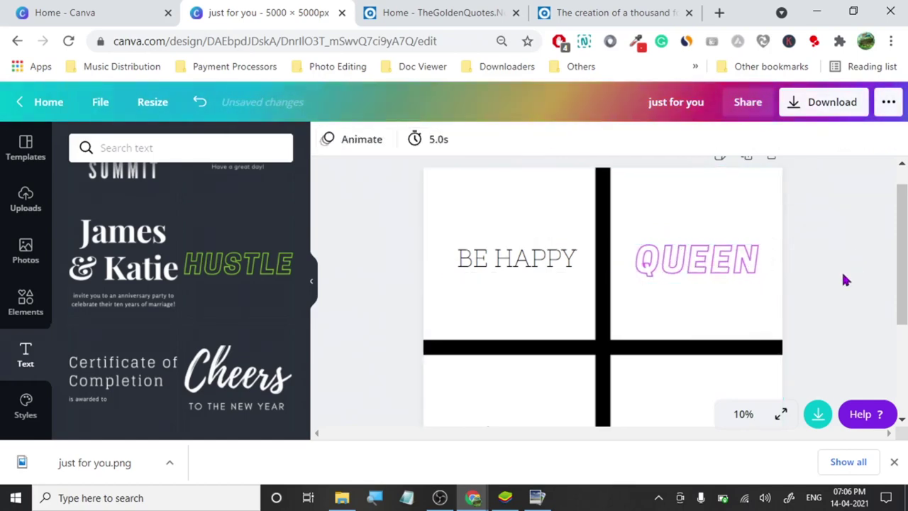
# - Insert the "Cheers to the new year" text template, enlarge it and place it in the lower-right quadrant
pyautogui.scroll(-3, 845, 280)
pyautogui.scroll(2, 844, 280)
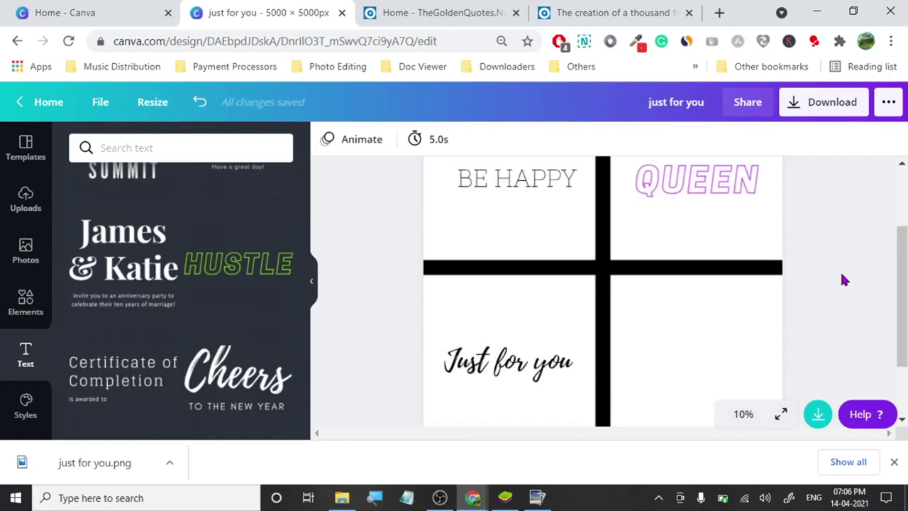
pyautogui.click(503, 359)
pyautogui.click(377, 291)
pyautogui.click(602, 267)
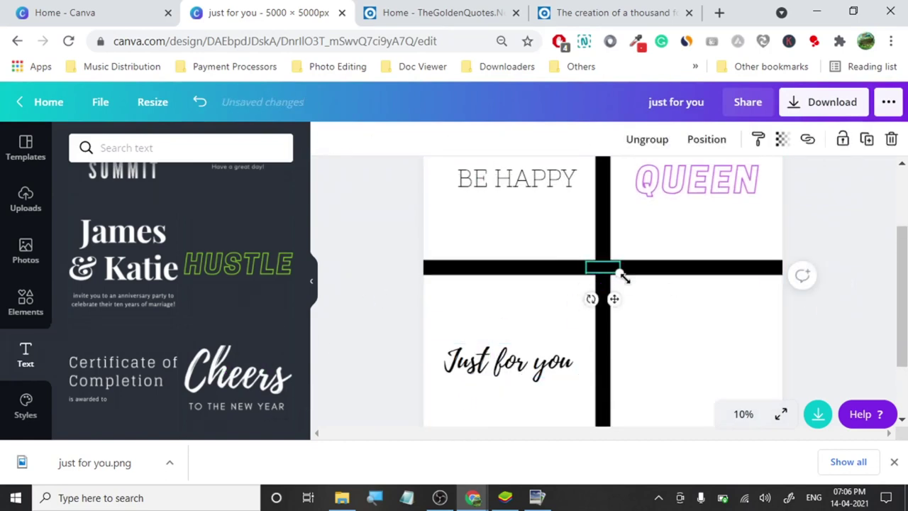
pyautogui.moveTo(641, 292); pyautogui.dragTo(720, 381)
pyautogui.moveTo(642, 285); pyautogui.dragTo(672, 342)
# - Delete the "TO THE NEW YEAR" line beneath "Cheers" in the lower-right quadrant
pyautogui.doubleClick(675, 366)
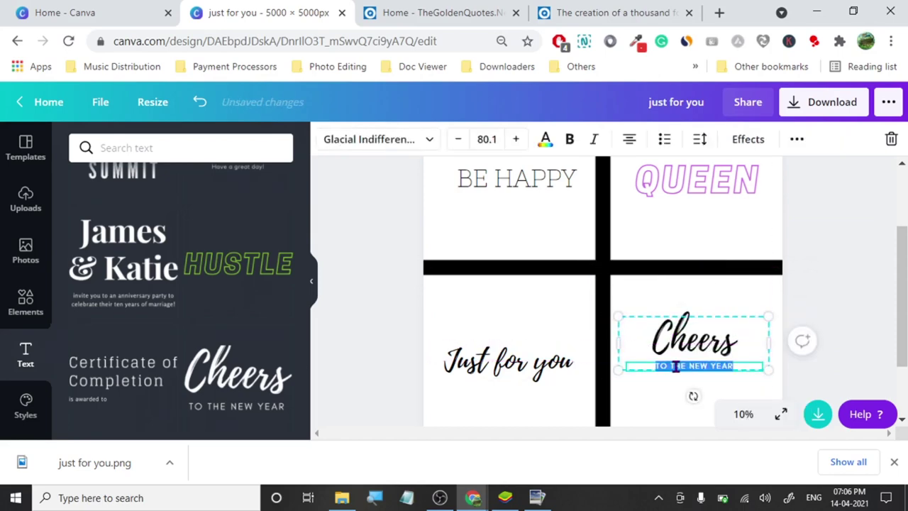
pyautogui.press('BackSpace')
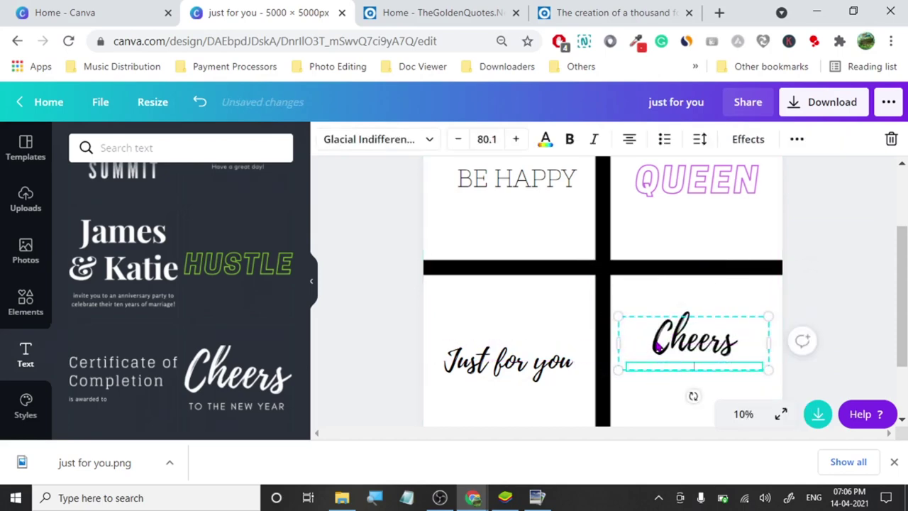
pyautogui.click(730, 348)
pyautogui.click(707, 366)
# - Extend the "Cheers" text to read "Cheers with love"
pyautogui.click(730, 353)
pyautogui.doubleClick(734, 346)
pyautogui.click(734, 346)
pyautogui.write('wi')
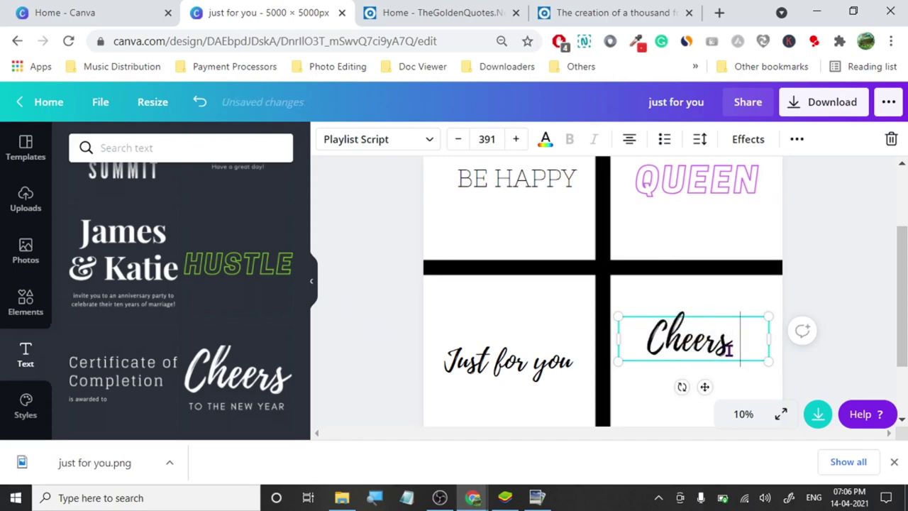
pyautogui.write('th')
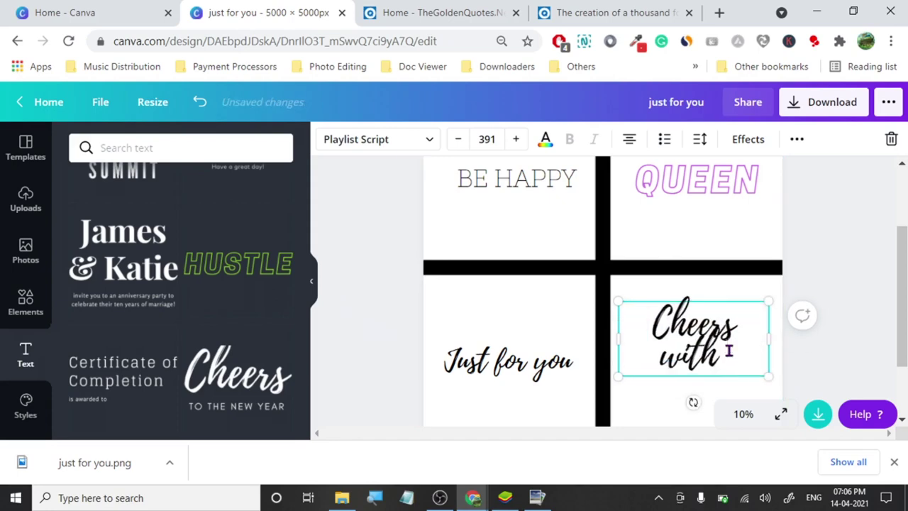
pyautogui.write(' love')
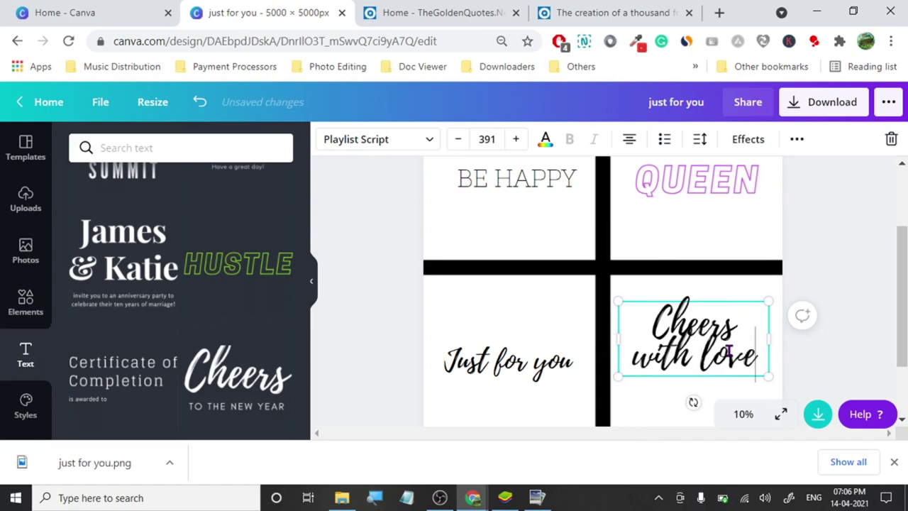
pyautogui.press('Return')
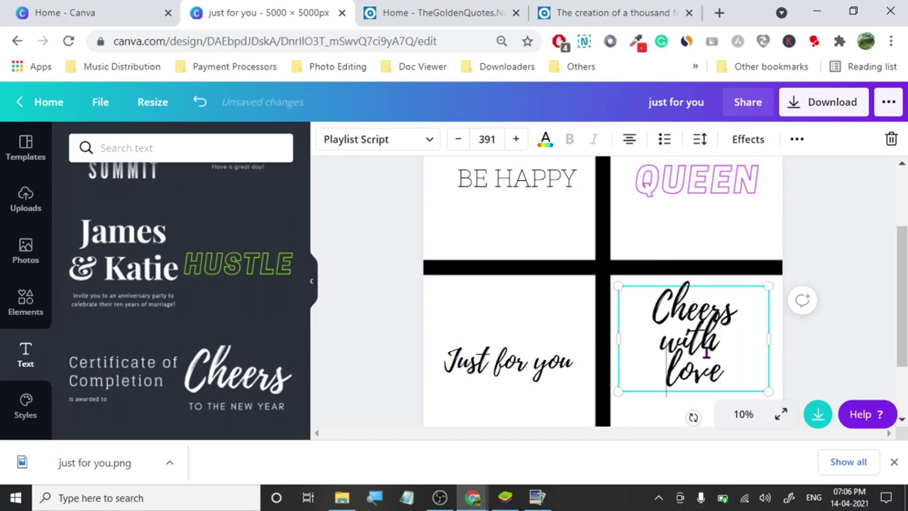
pyautogui.press('BackSpace')
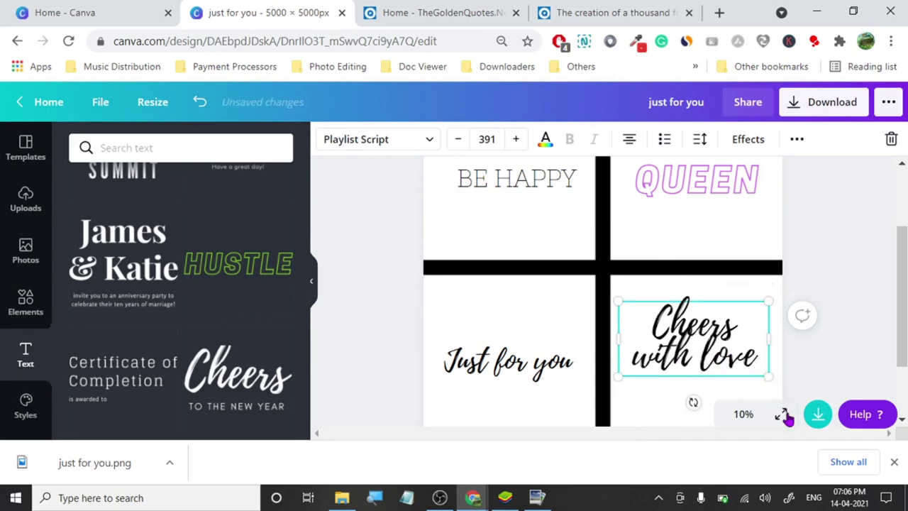
# - Separate "Cheers" and "with love" with a blank line and resize the text to font size 393
pyautogui.moveTo(768, 376); pyautogui.dragTo(794, 389)
pyautogui.moveTo(621, 386)
pyautogui.mouseDown()
pyautogui.moveTo(604, 402)
pyautogui.moveTo(619, 404)
pyautogui.moveTo(615, 394)
pyautogui.mouseUp()
pyautogui.moveTo(687, 376); pyautogui.dragTo(687, 377)
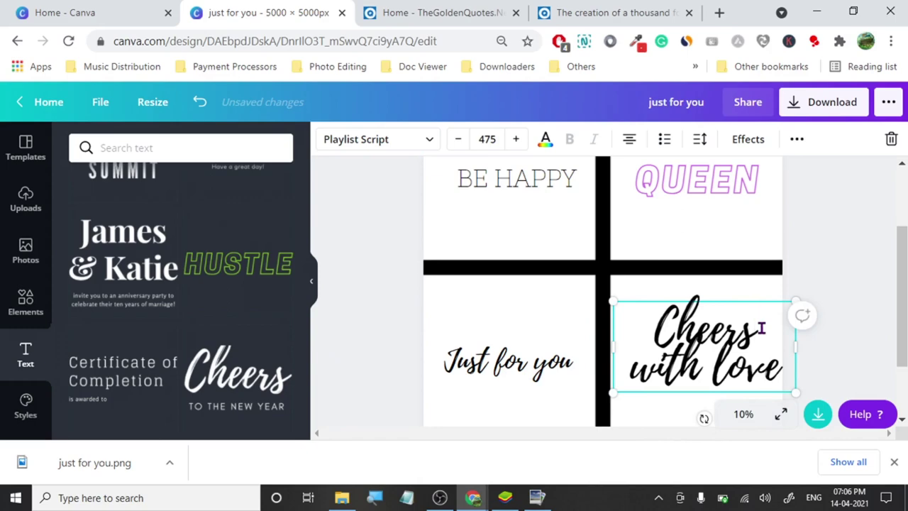
pyautogui.press('Home')
pyautogui.press('BackSpace')
pyautogui.press('Return')
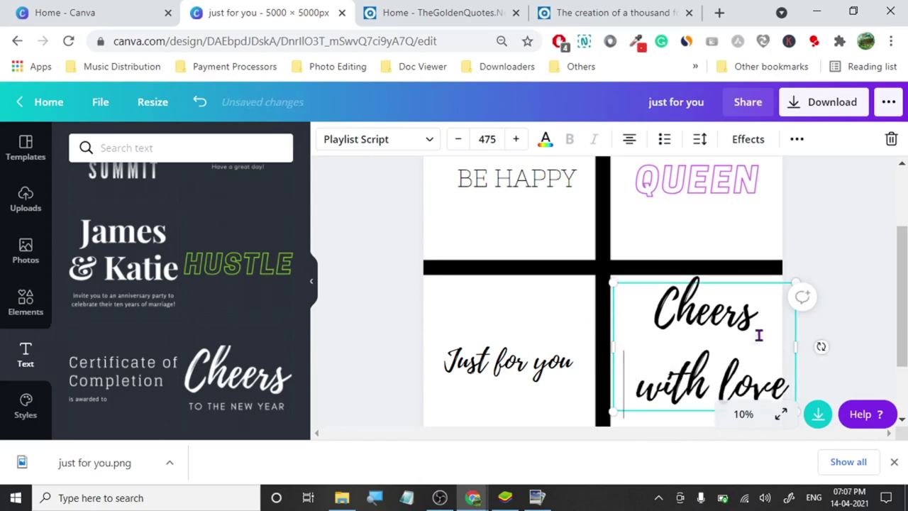
pyautogui.press('BackSpace')
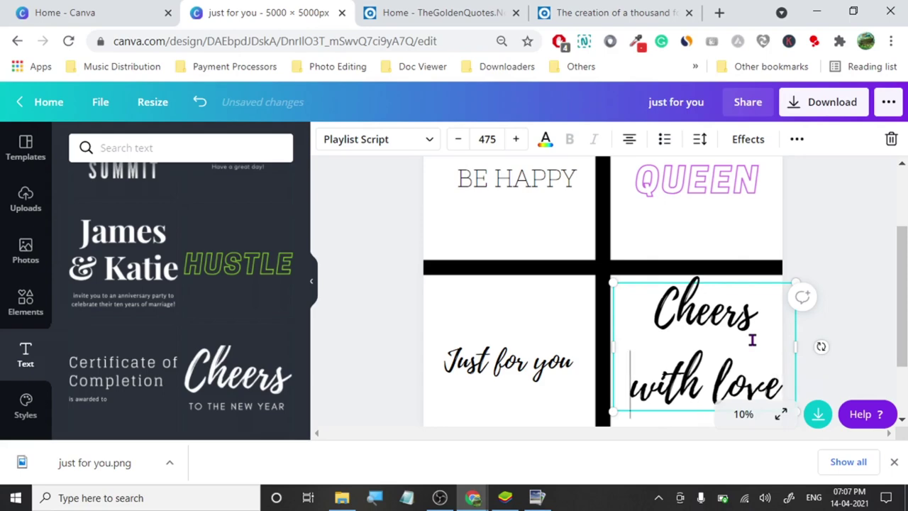
pyautogui.moveTo(615, 282); pyautogui.dragTo(661, 344)
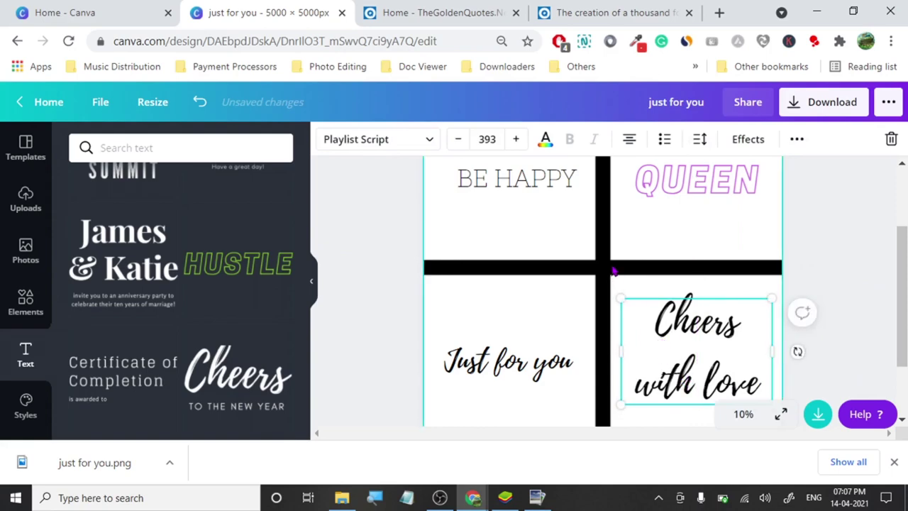
# - Make the black dividing cross fully transparent so only the four text designs show
pyautogui.click(613, 274)
pyautogui.click(781, 139)
pyautogui.moveTo(730, 182); pyautogui.dragTo(375, 234)
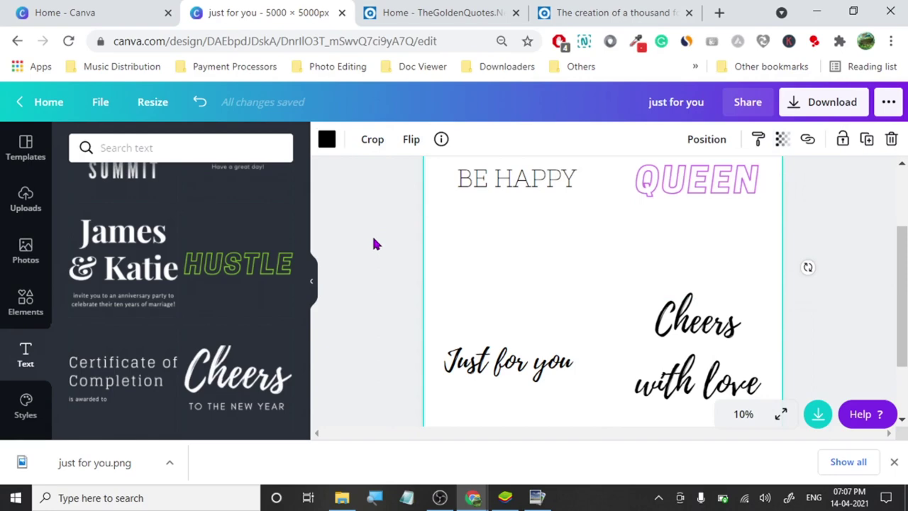
# - Download the design as a PNG at 1.5× size with a transparent background, dismissing the saved-design notice
pyautogui.scroll(-2, 371, 234)
pyautogui.click(476, 295)
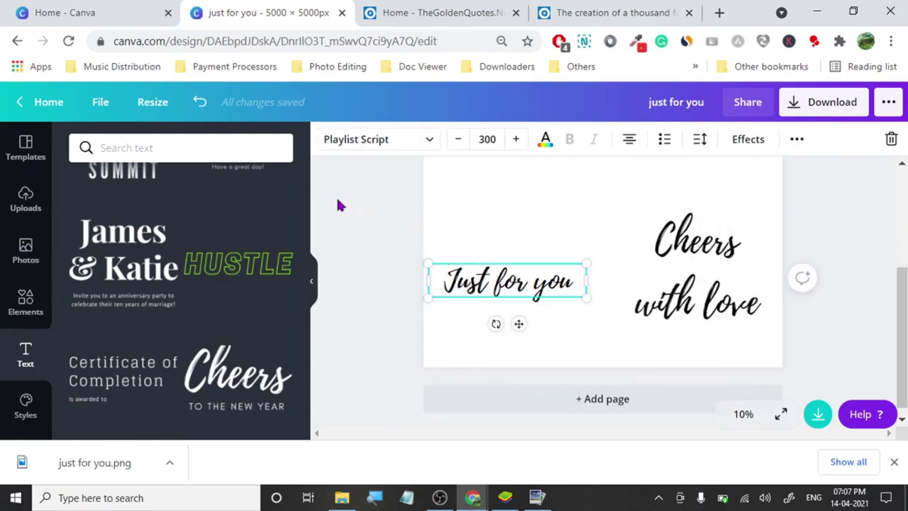
pyautogui.click(379, 209)
pyautogui.scroll(4, 381, 210)
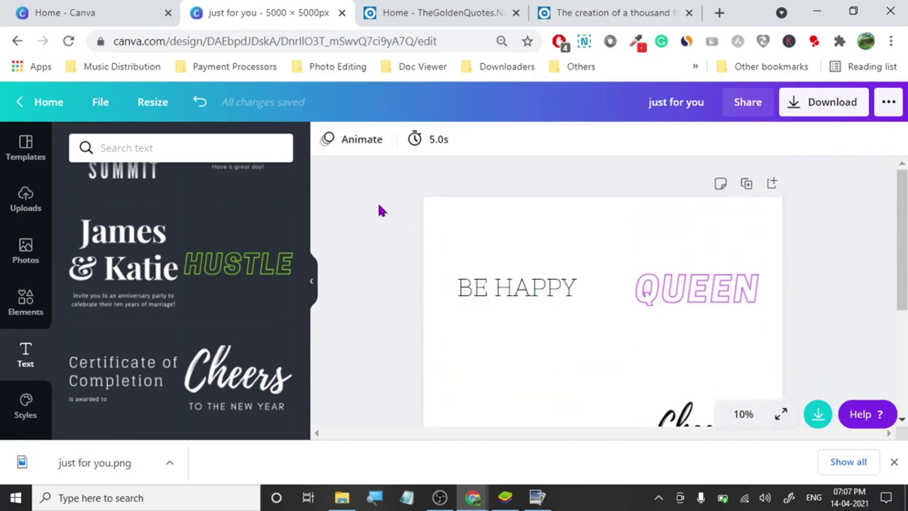
pyautogui.scroll(-2, 383, 267)
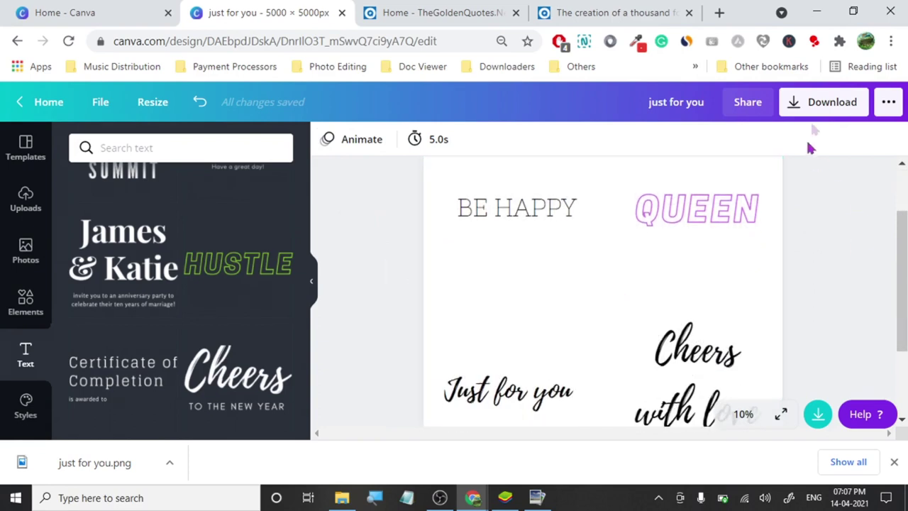
pyautogui.click(823, 104)
pyautogui.click(731, 283)
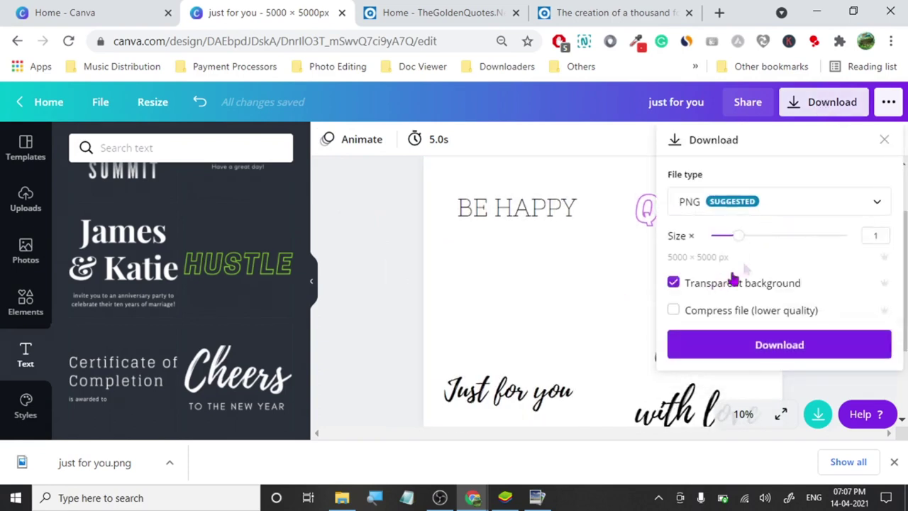
pyautogui.moveTo(740, 242); pyautogui.dragTo(760, 235)
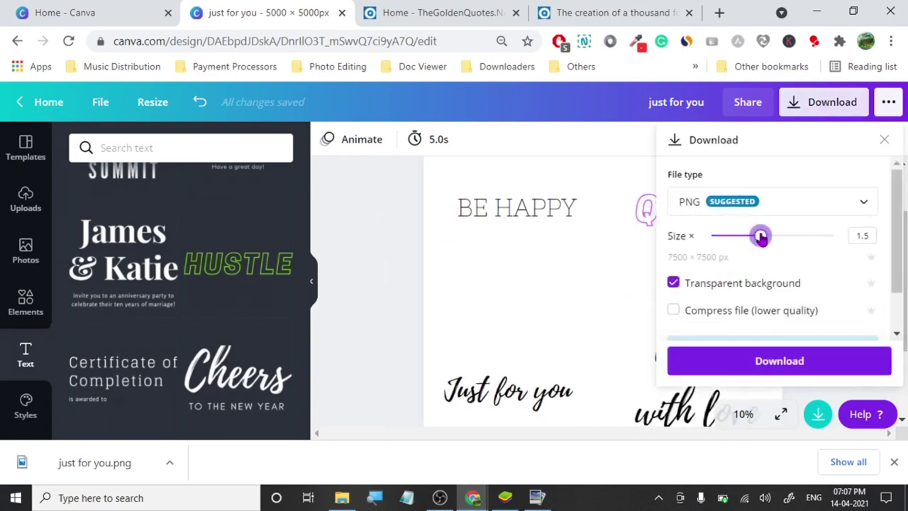
pyautogui.click(776, 363)
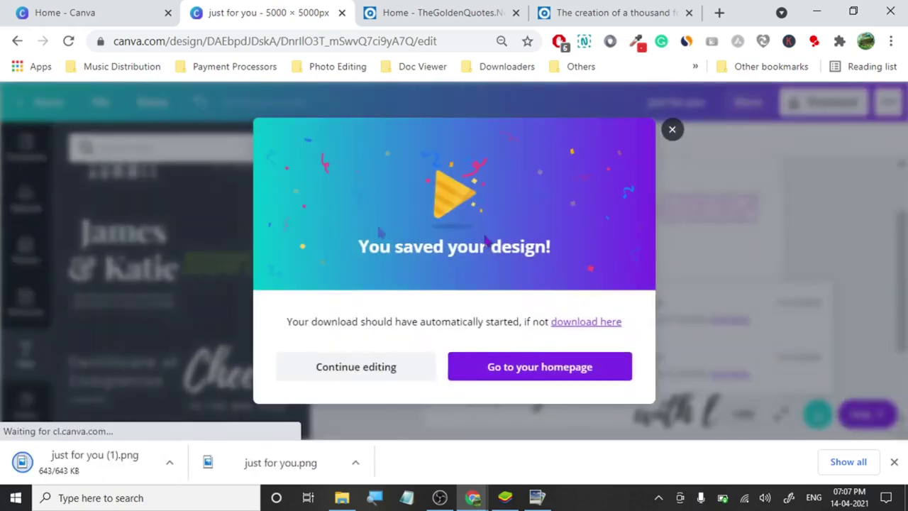
pyautogui.click(673, 130)
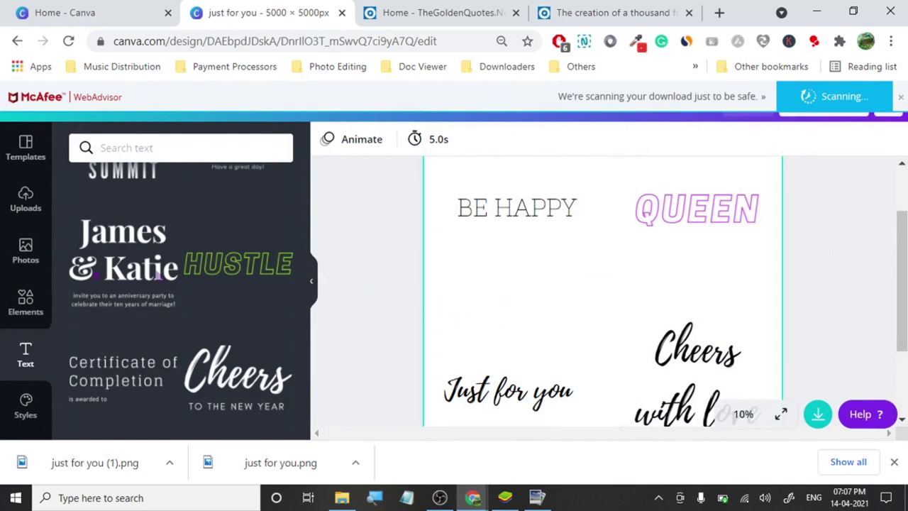
# - Insert the bold serif anniversary text template and delete its small invitation subtitle
pyautogui.click(167, 298)
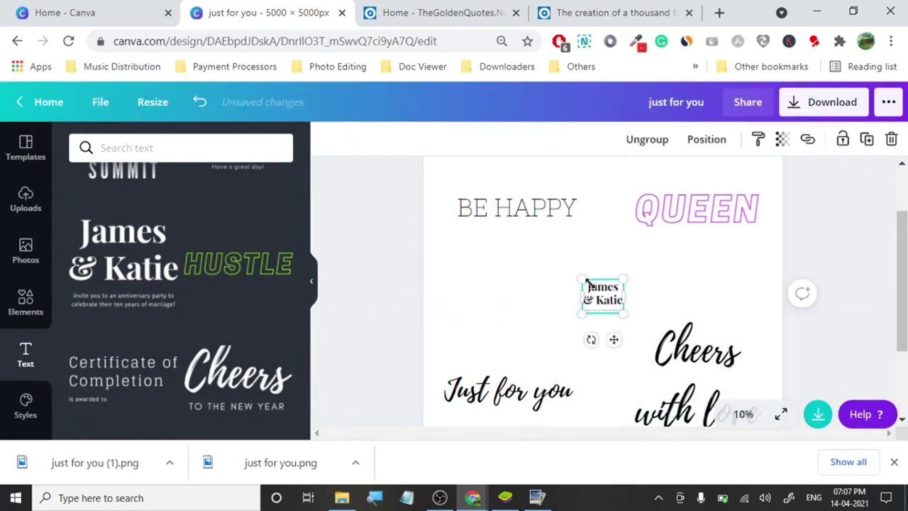
pyautogui.click(601, 298)
pyautogui.click(602, 294)
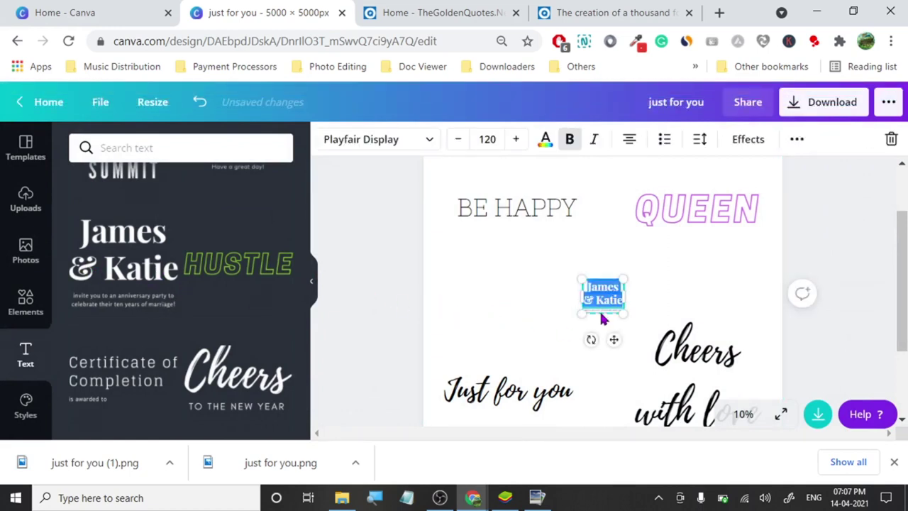
pyautogui.click(599, 311)
pyautogui.click(600, 306)
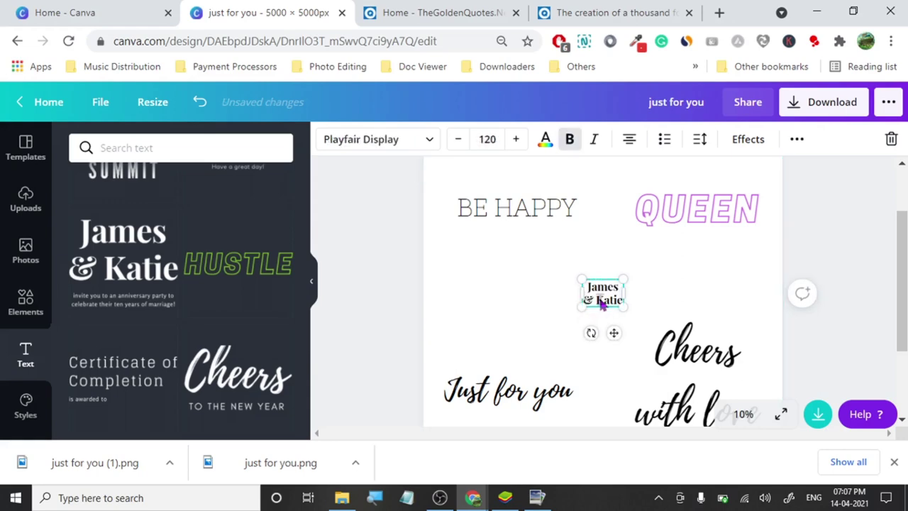
# - Replace the anniversary heading with "COMPLETE" and enlarge it to font size 260 on a single line
pyautogui.click(600, 302)
pyautogui.write('CO')
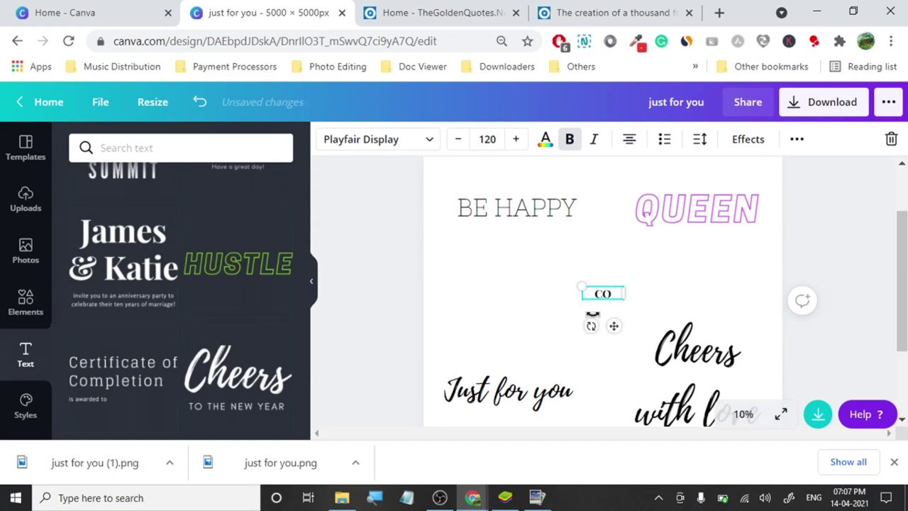
pyautogui.write('MPLET')
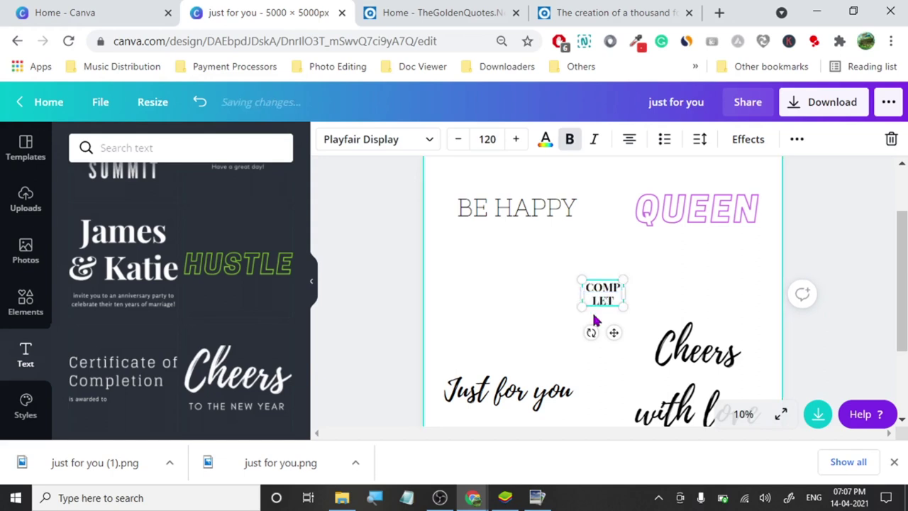
pyautogui.moveTo(626, 294); pyautogui.dragTo(648, 293)
pyautogui.moveTo(578, 284); pyautogui.dragTo(499, 235)
pyautogui.click(359, 283)
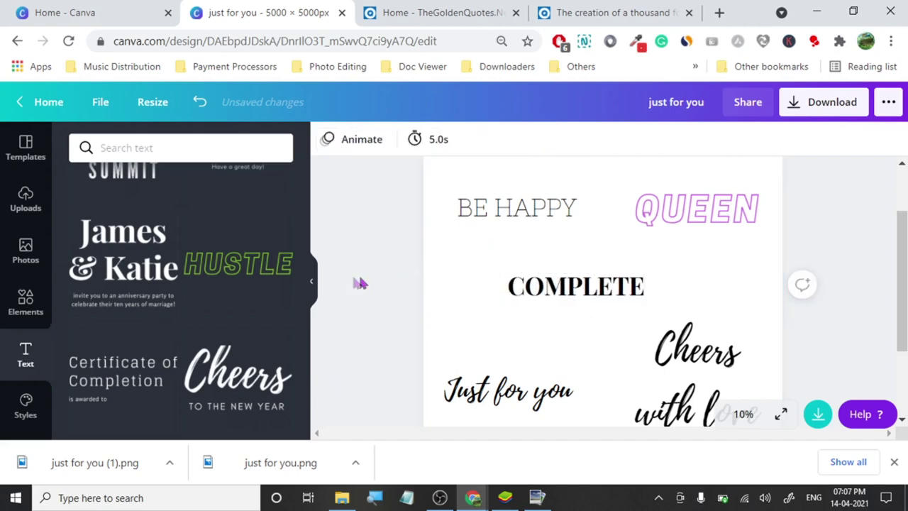
pyautogui.click(571, 286)
pyautogui.click(572, 286)
pyautogui.rightClick(546, 298)
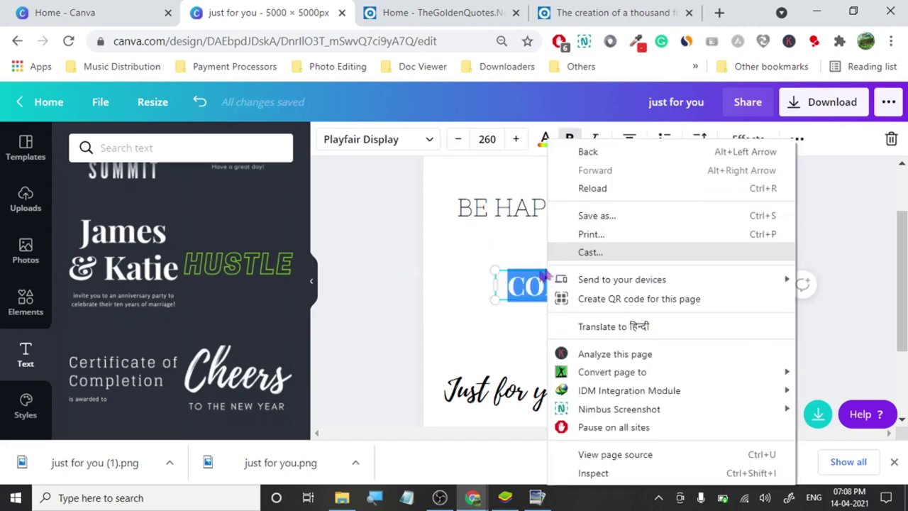
pyautogui.click(517, 286)
pyautogui.rightClick(516, 286)
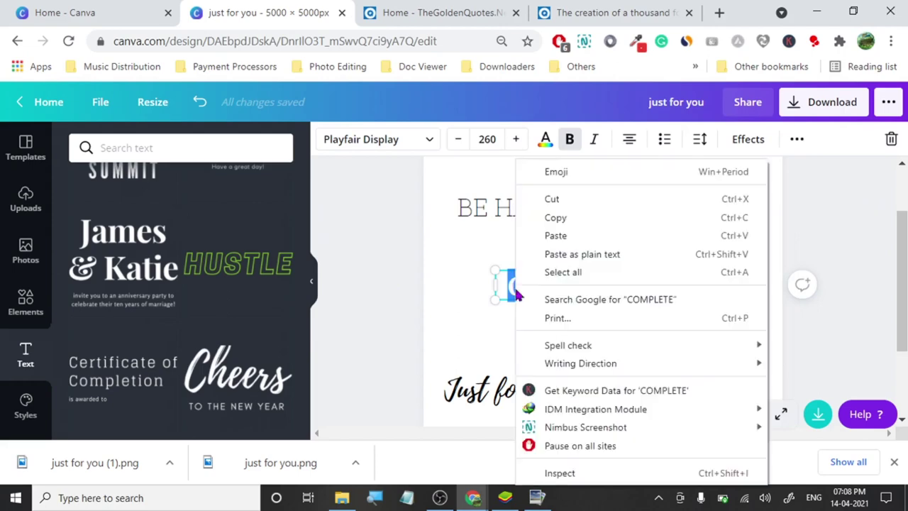
pyautogui.click(539, 298)
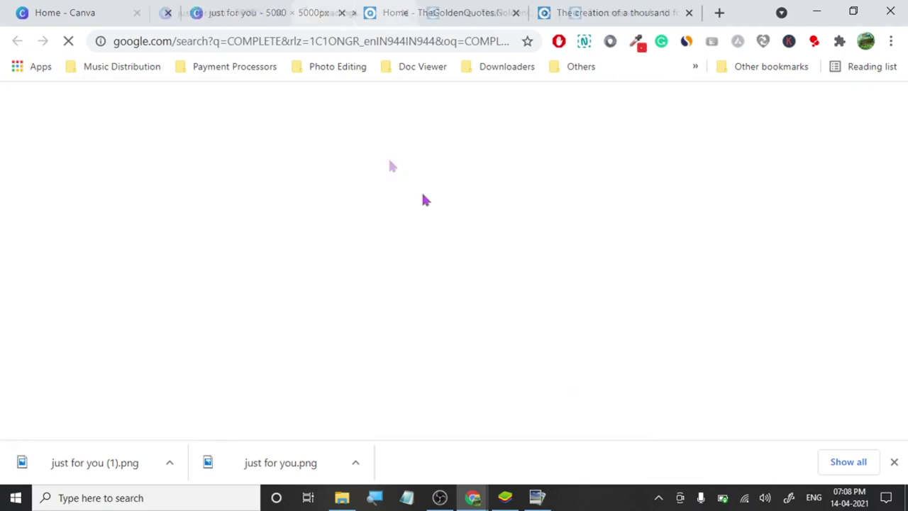
pyautogui.click(224, 6)
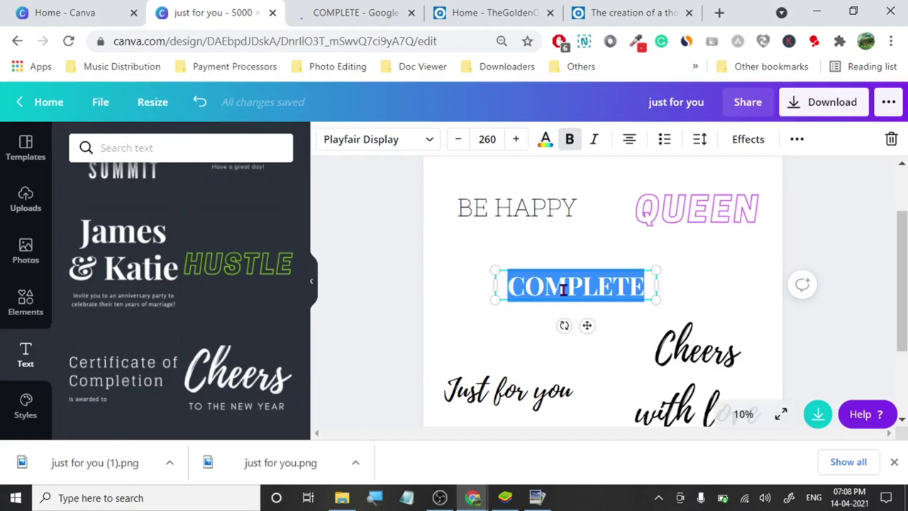
pyautogui.click(407, 293)
# - Scale the "COMPLETE" text down slightly and position it between "BE HAPPY" and "Just for you"
pyautogui.moveTo(547, 295); pyautogui.dragTo(504, 289)
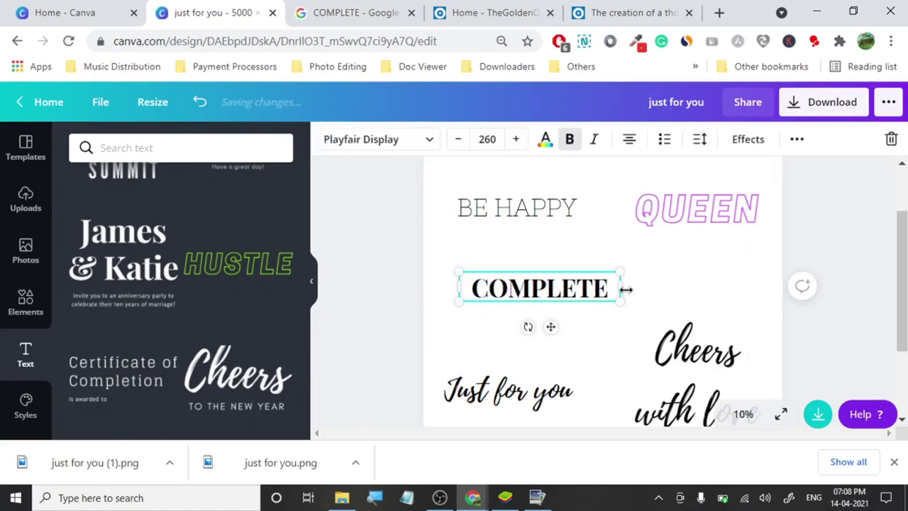
pyautogui.moveTo(622, 287); pyautogui.dragTo(601, 286)
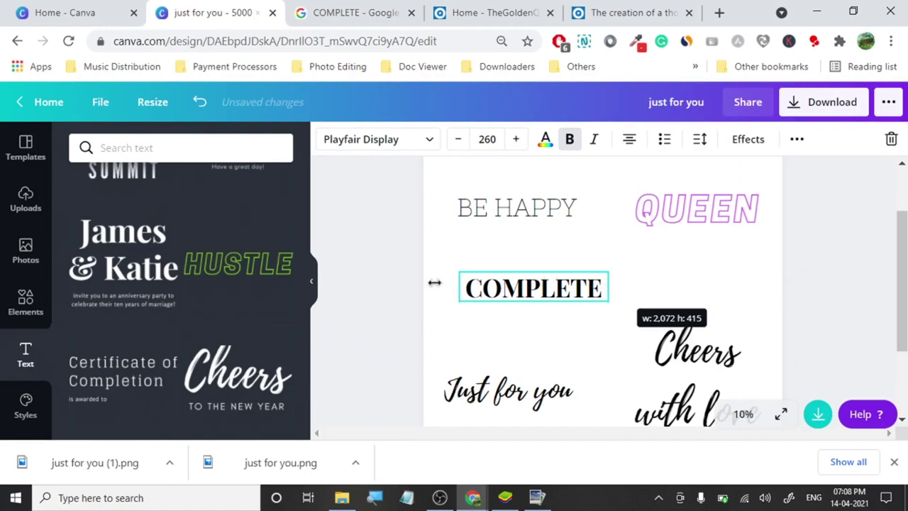
pyautogui.moveTo(439, 282); pyautogui.dragTo(392, 306)
pyautogui.moveTo(594, 304); pyautogui.dragTo(602, 283)
pyautogui.moveTo(459, 271); pyautogui.dragTo(493, 292)
pyautogui.click(395, 285)
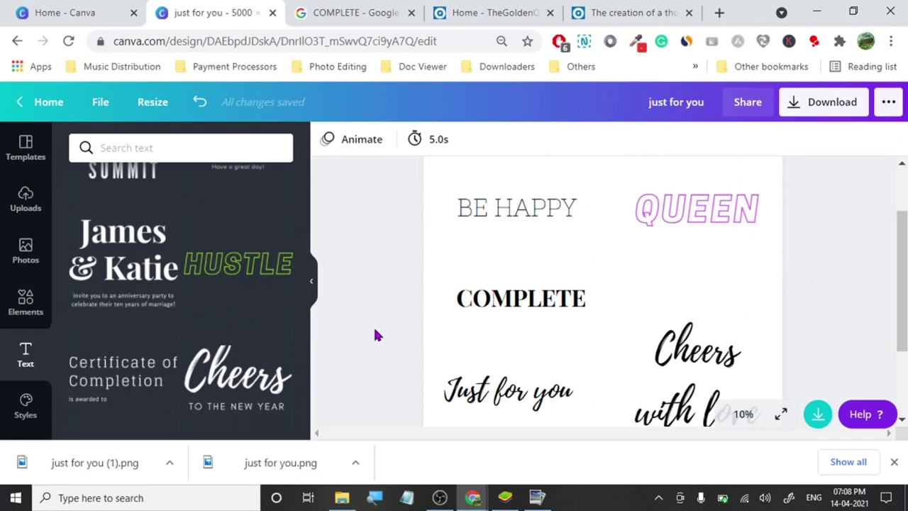
# - Move the "Cheers with love" text slightly down in the lower-right area
pyautogui.scroll(-1, 373, 334)
pyautogui.moveTo(674, 294); pyautogui.dragTo(675, 310)
pyautogui.scroll(-4, 201, 338)
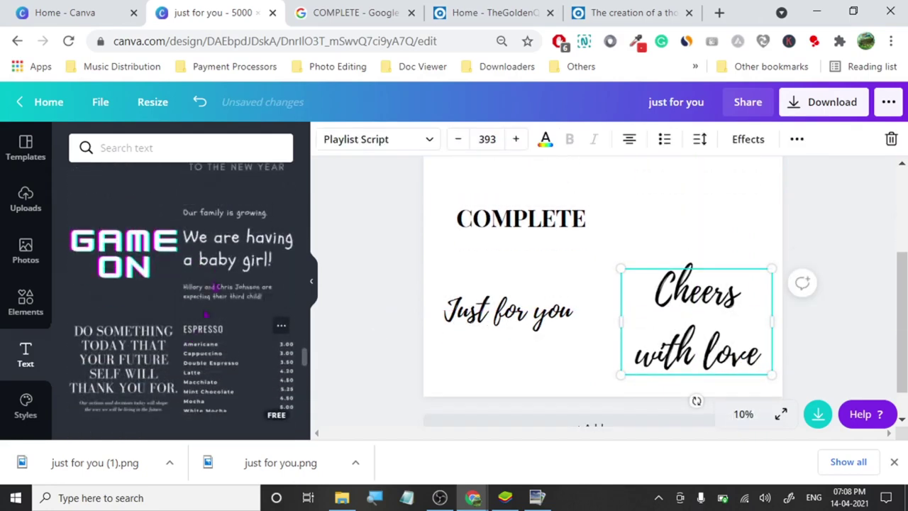